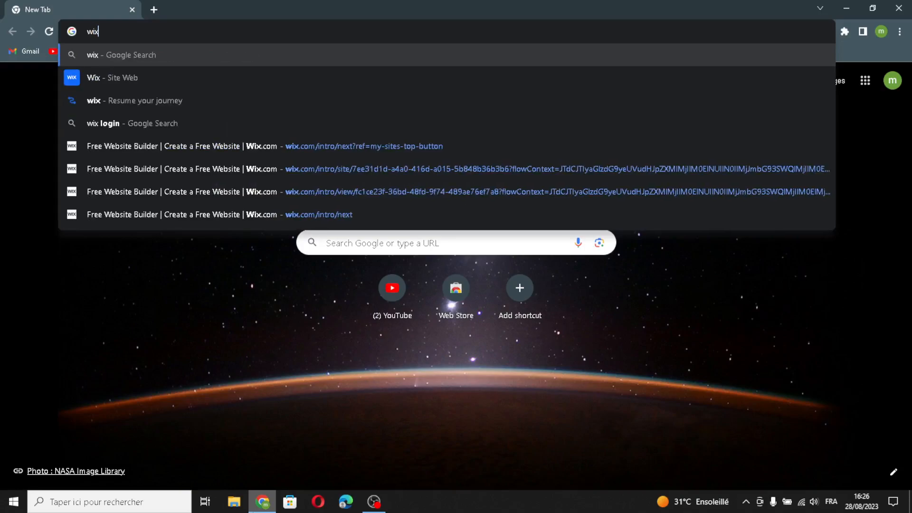
Open the Wix website from a web search for "wix" and start creating a new site with Wix Editor.
key("Return")
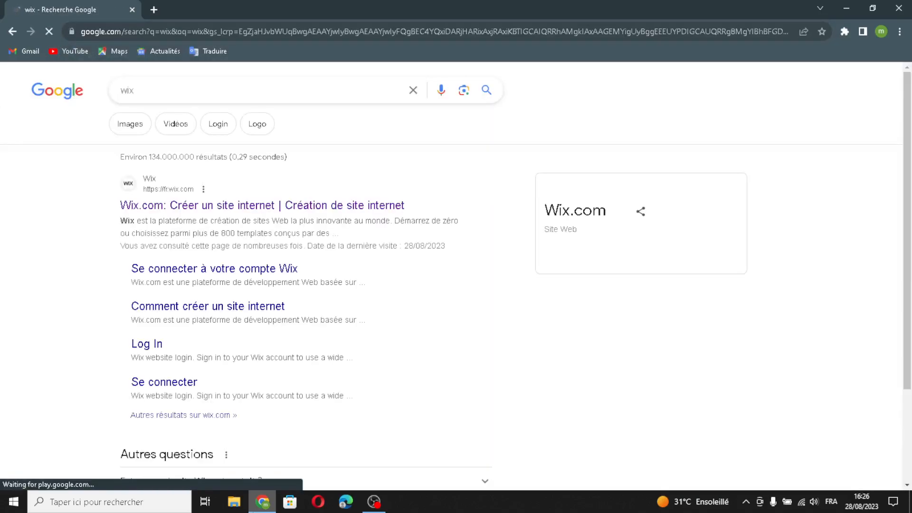
left_click(160, 209)
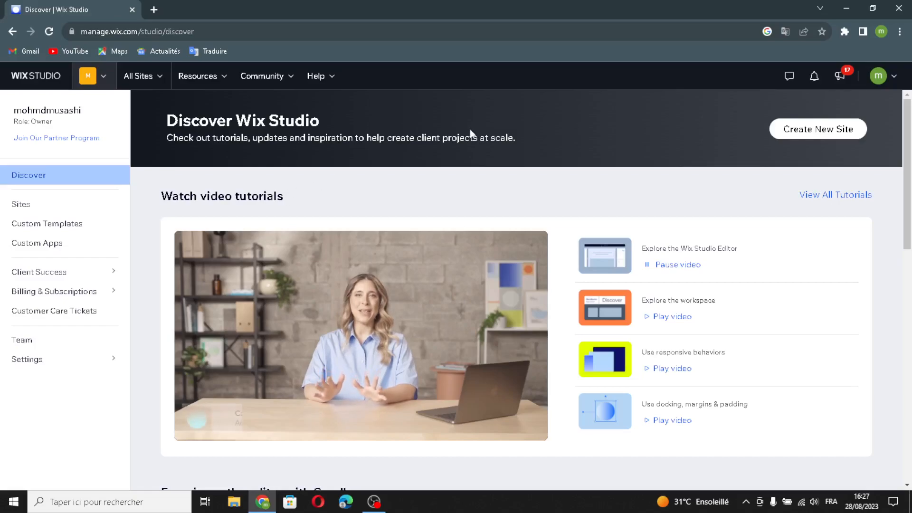
left_click(797, 135)
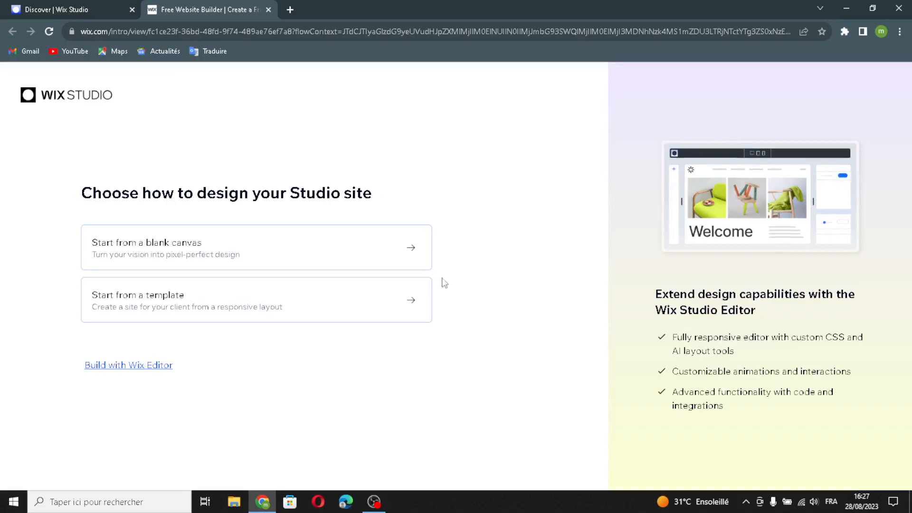
left_click(108, 370)
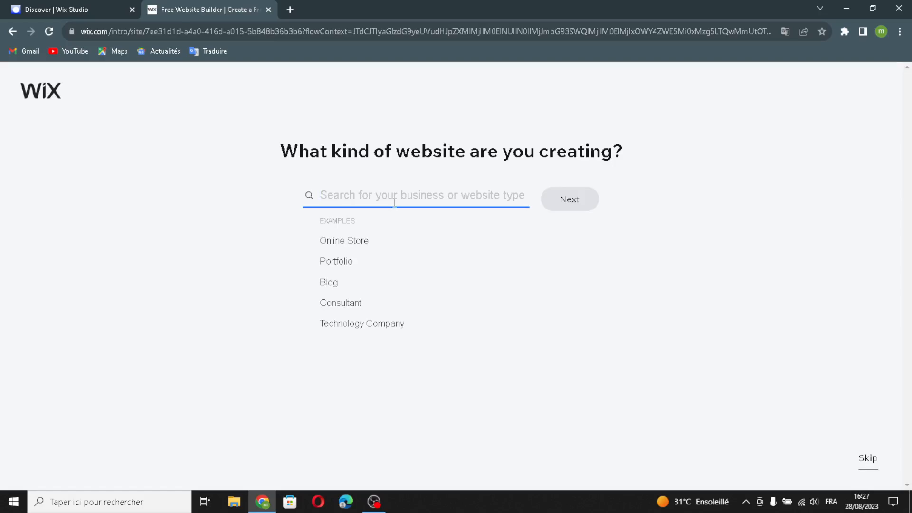
Look up "eco-friendly landscaping" as the website type, choose Landscaping Company and continue.
type("eco-friendly ")
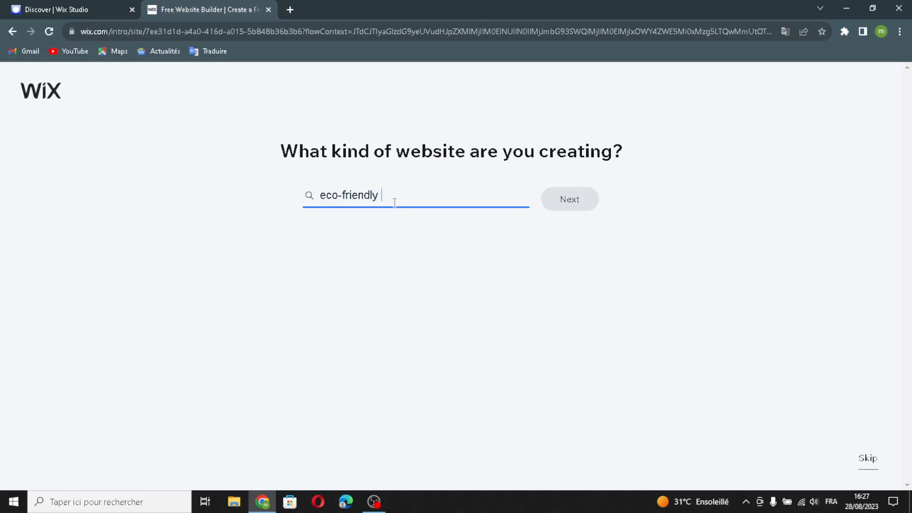
type("lands")
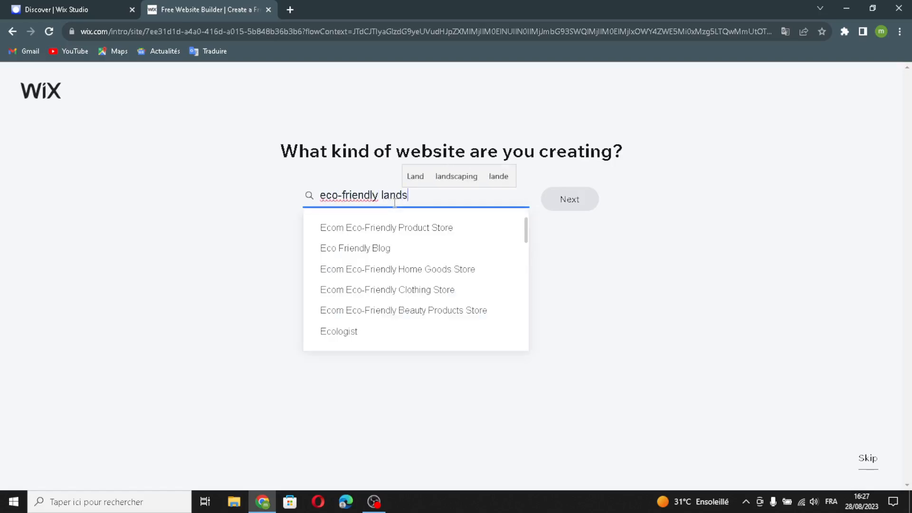
type("caping")
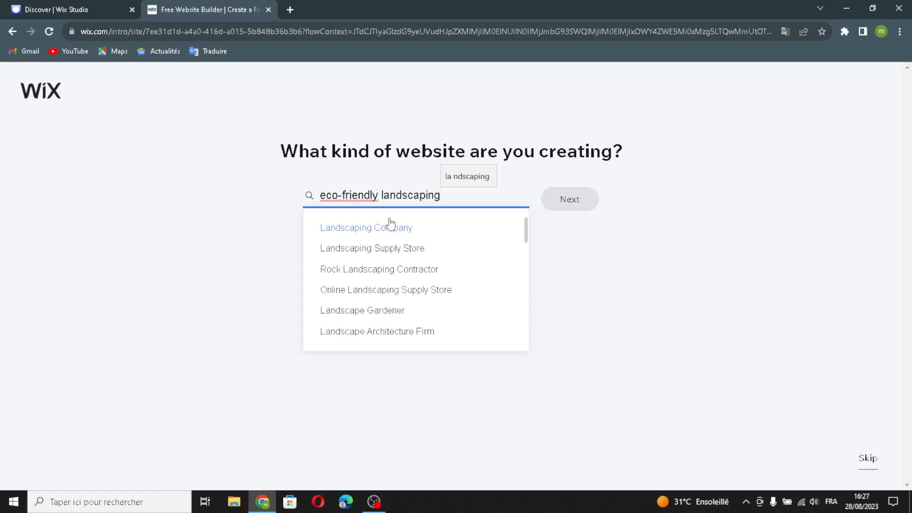
left_click(391, 227)
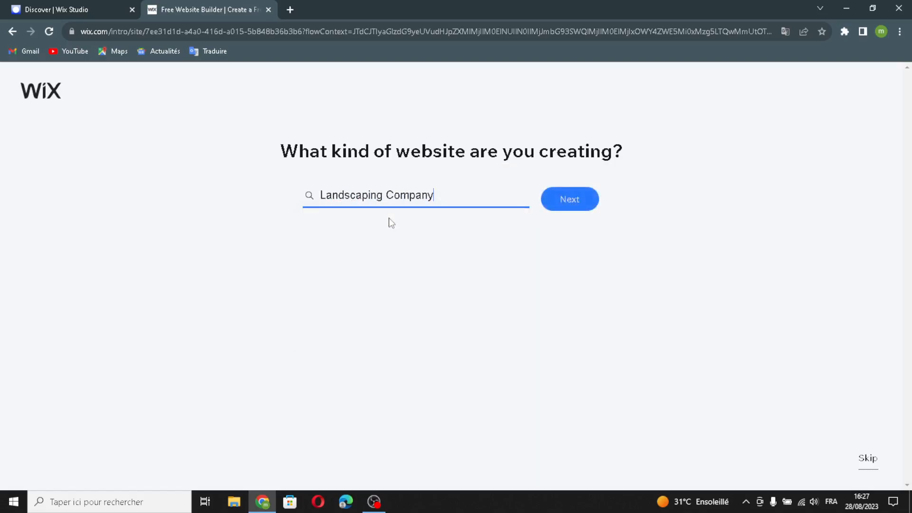
left_click(553, 210)
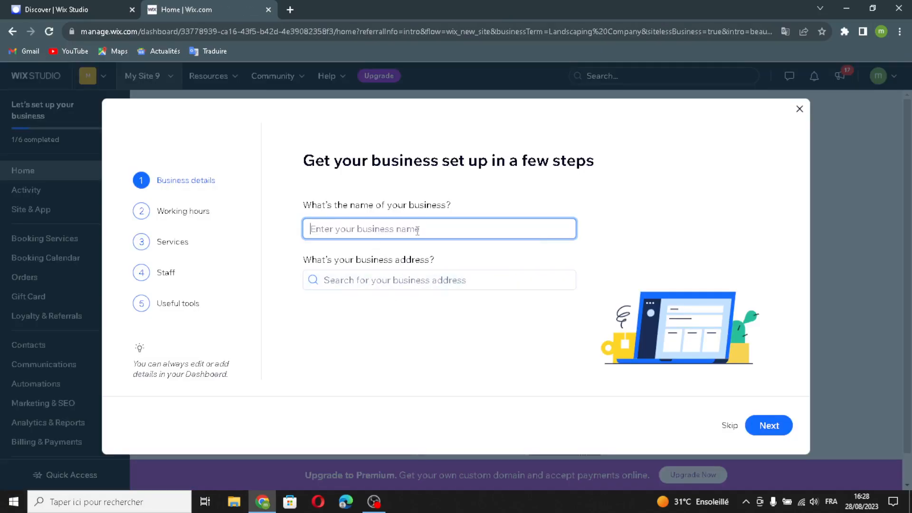
Name the business GreenScape Solutions, leave its address empty and accept the default working hours.
type("GreenScape Solutions")
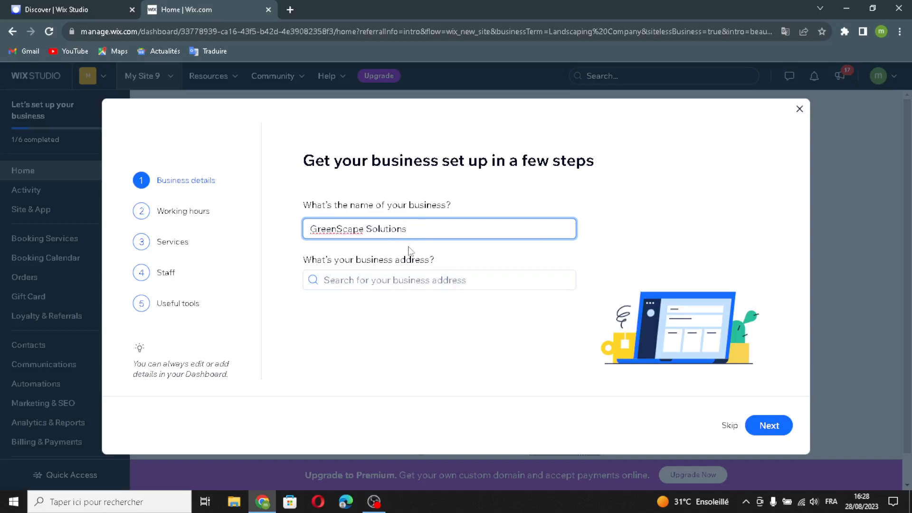
left_click(375, 284)
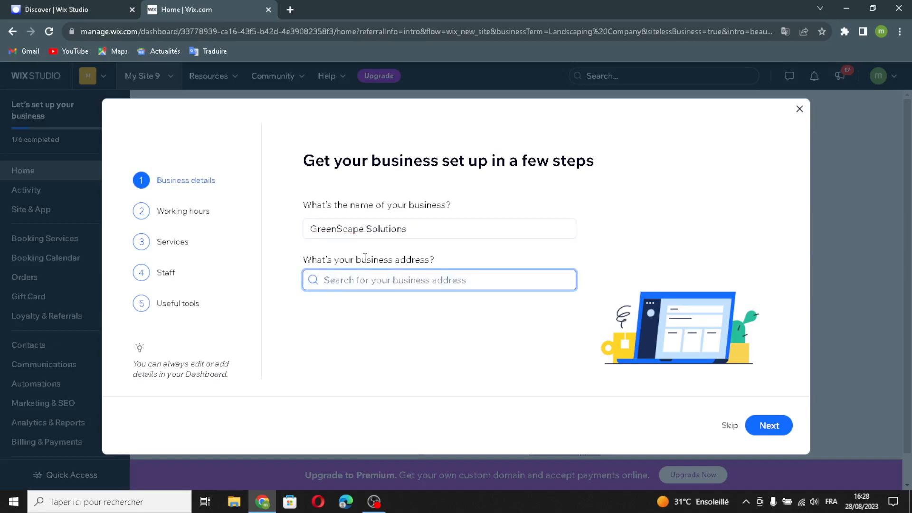
left_click(760, 425)
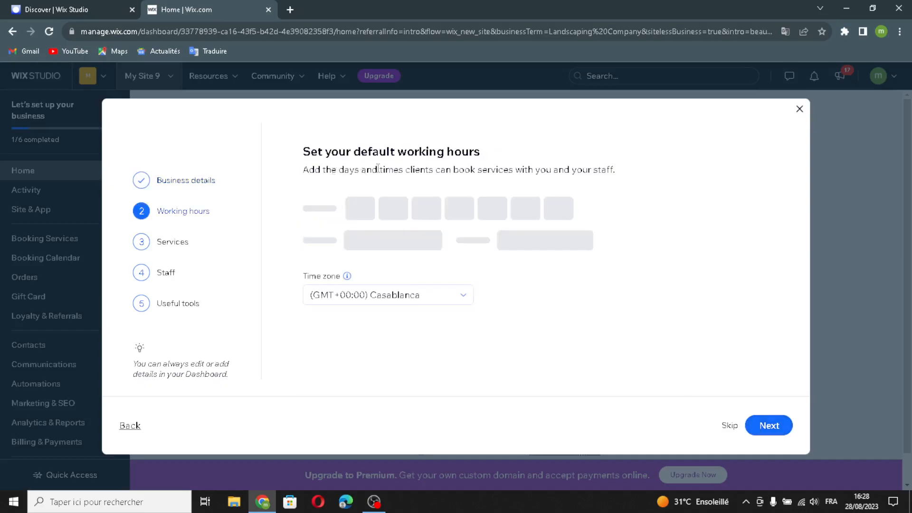
left_click(753, 424)
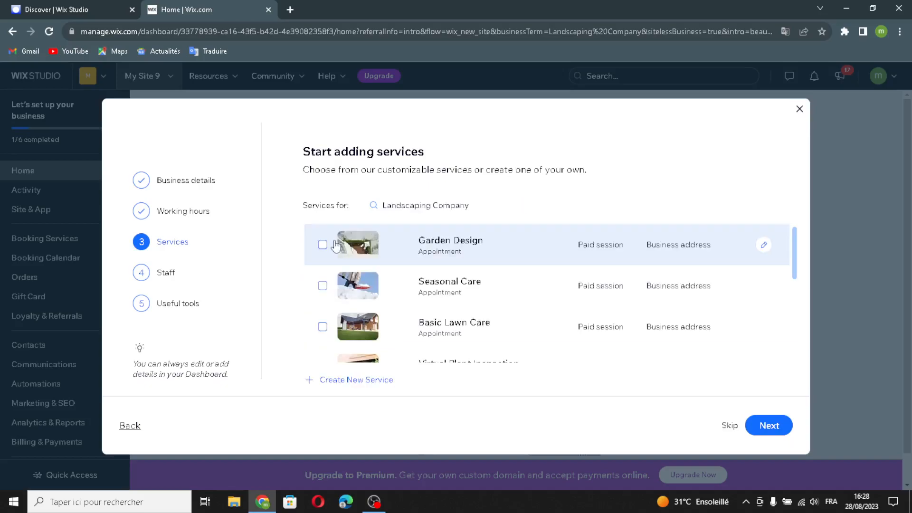
Add services including Garden Design, Seasonal Care, Basic Lawn Care, We Plan, You Plant and Porch Potting for the Holidays, keeping the default staff member.
left_click(338, 246)
left_click(350, 292)
left_click(355, 331)
scroll(357, 328, "down", 2)
left_click(358, 253)
left_click(357, 295)
left_click(357, 338)
scroll(357, 332, "down", 1)
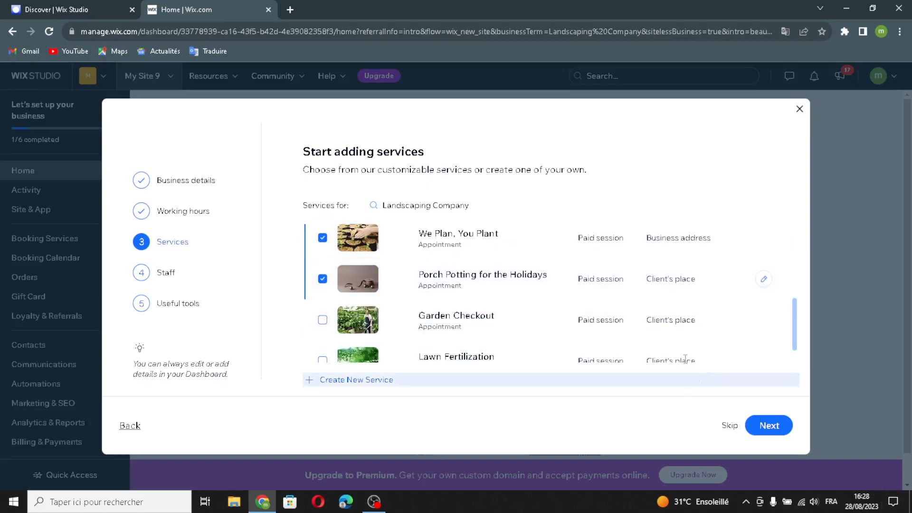
scroll(617, 342, "down", 1)
left_click(570, 311)
left_click(768, 424)
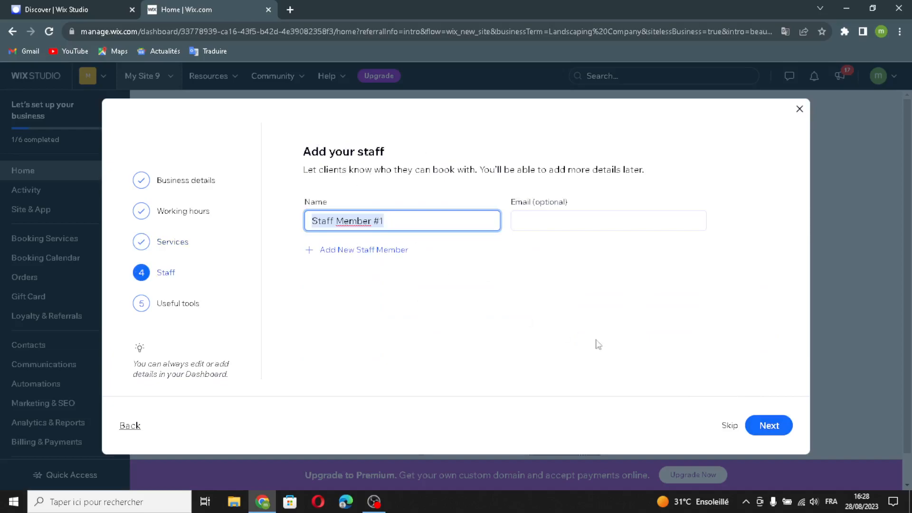
left_click(777, 429)
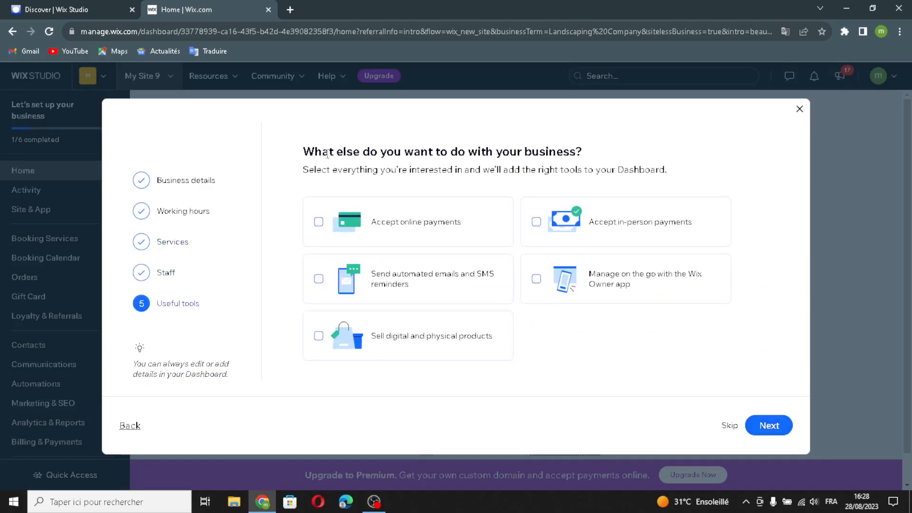
Select all five business tools, from online payments to the Wix Owner app, and finish the business setup.
left_click(387, 233)
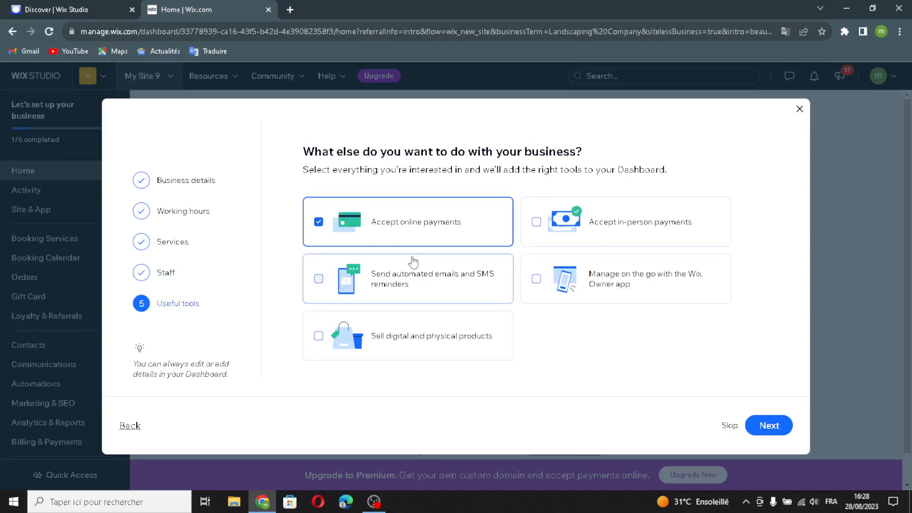
left_click(412, 277)
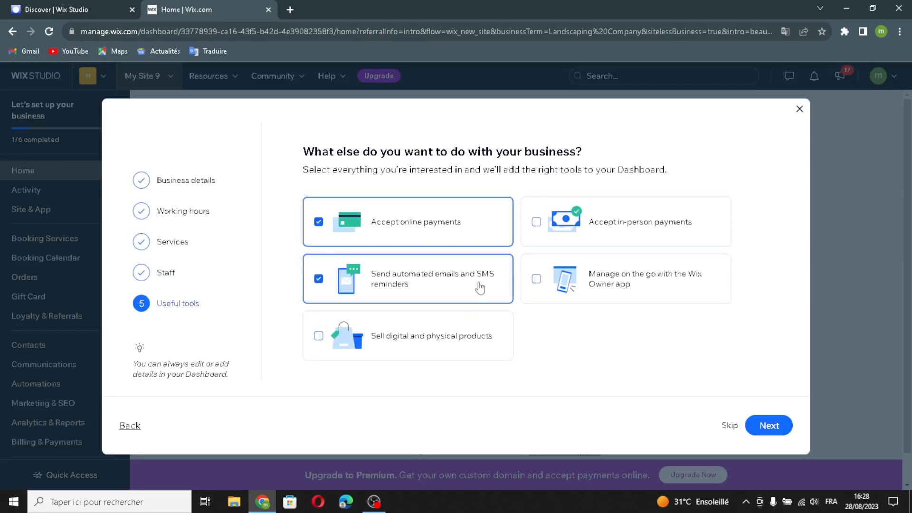
left_click(405, 344)
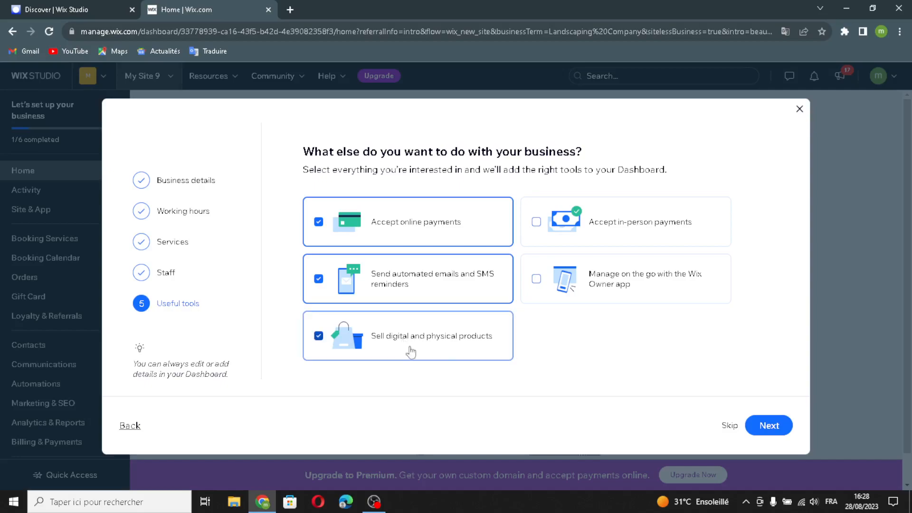
left_click(589, 231)
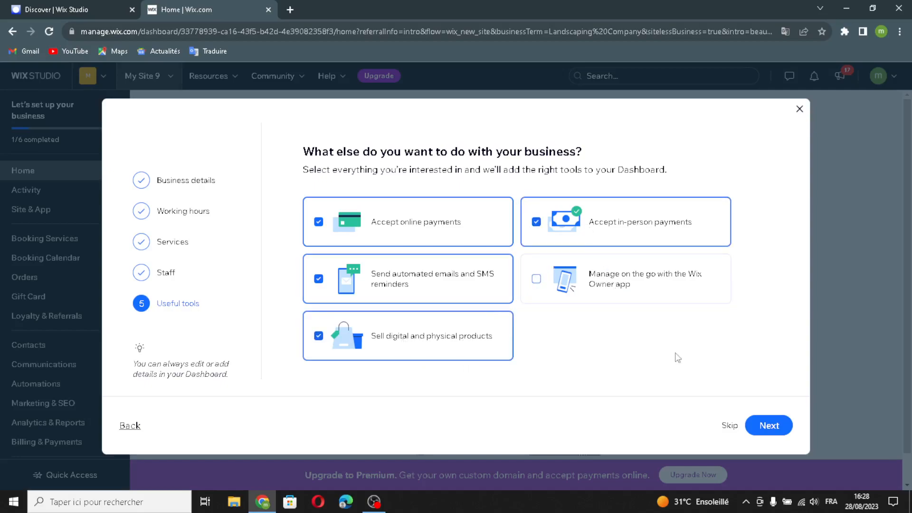
left_click(511, 245)
left_click(537, 269)
left_click(448, 208)
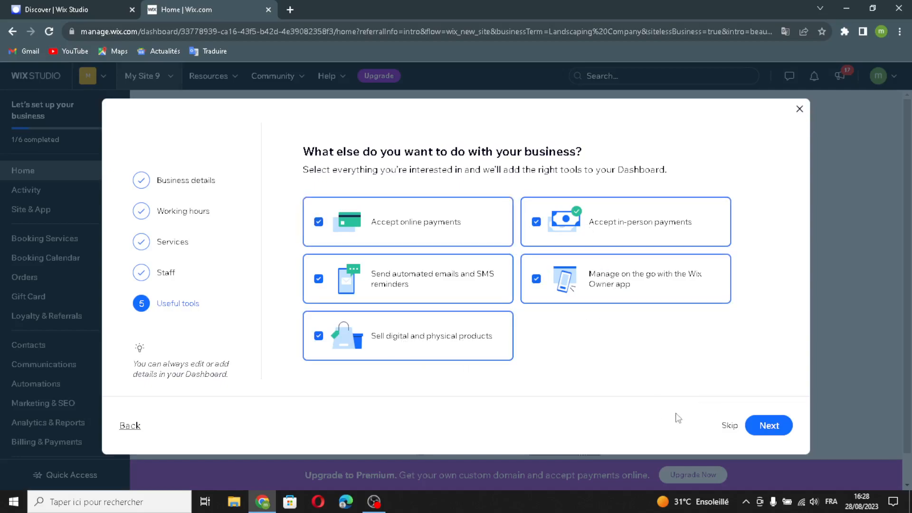
left_click(758, 428)
left_click(455, 275)
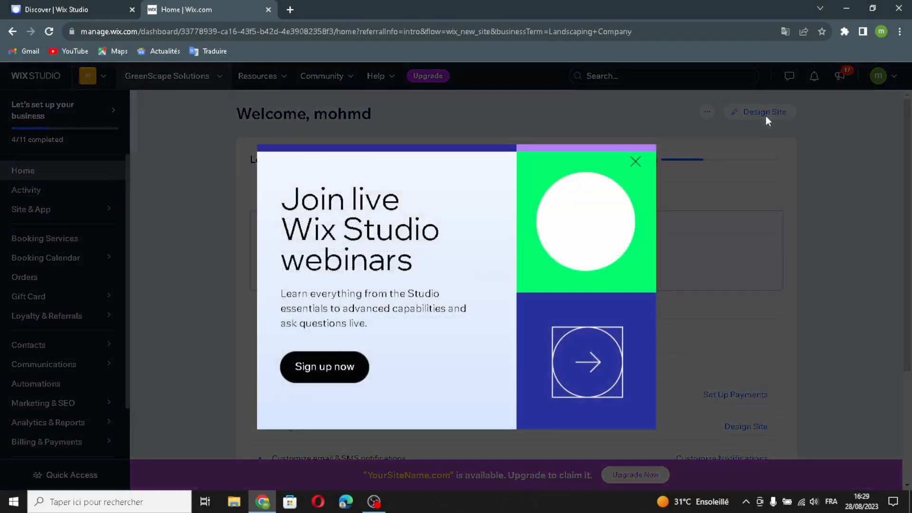
Dismiss the webinar promotion and start designing the site with the option to let Wix create it.
left_click(636, 163)
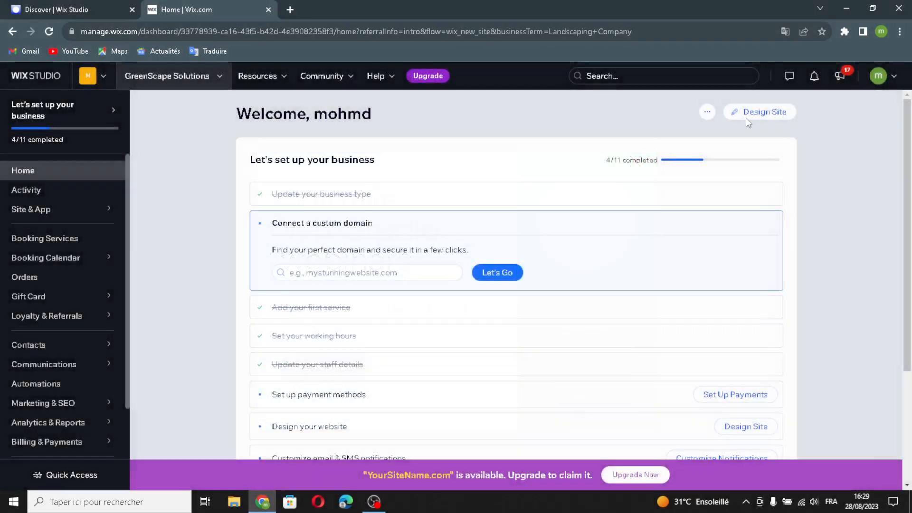
left_click(749, 118)
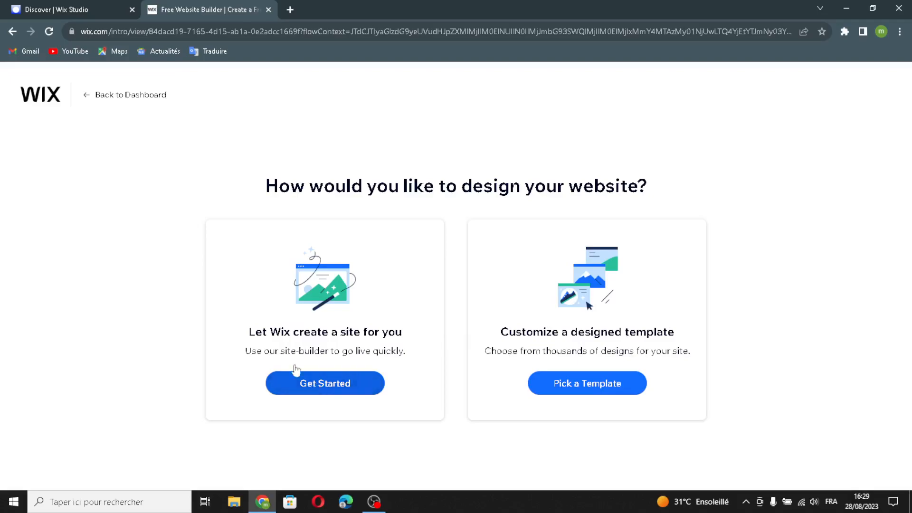
left_click(306, 380)
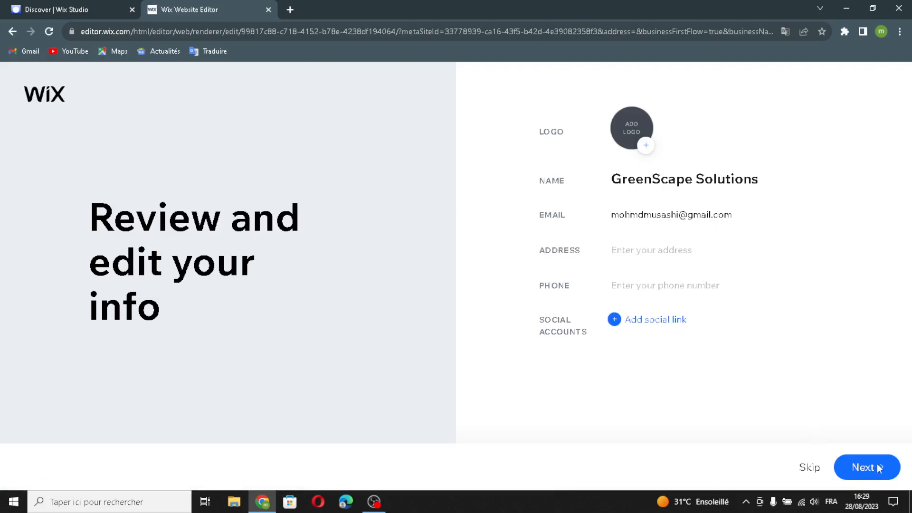
Accept the business info as filled in and apply the Deep Forest theme to the site.
left_click(863, 466)
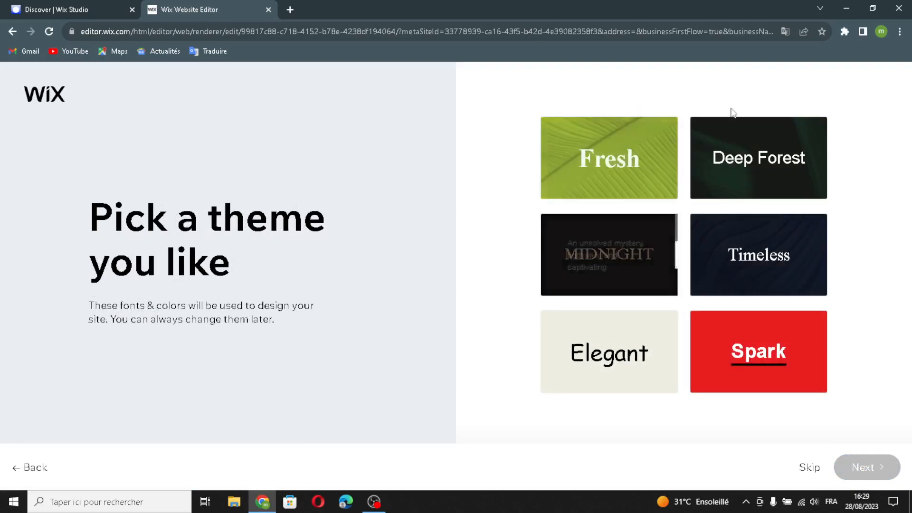
left_click(790, 166)
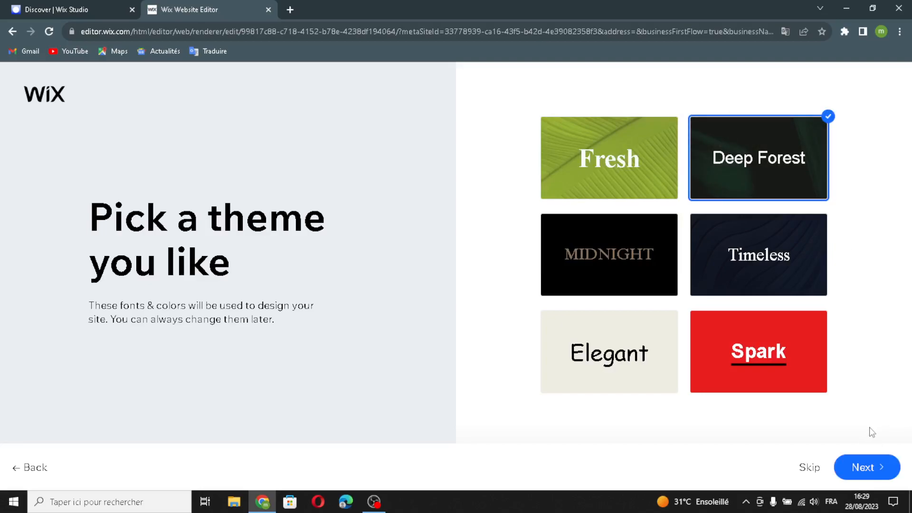
left_click(865, 467)
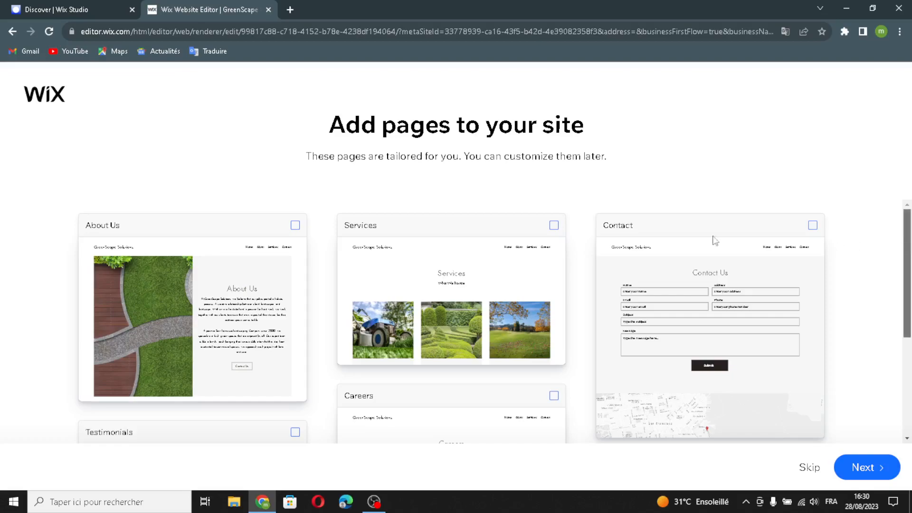
Add the About Us, Services, Contact, Testimonials and Careers pages to the site and open it in the editor.
scroll(500, 266, "down", 1)
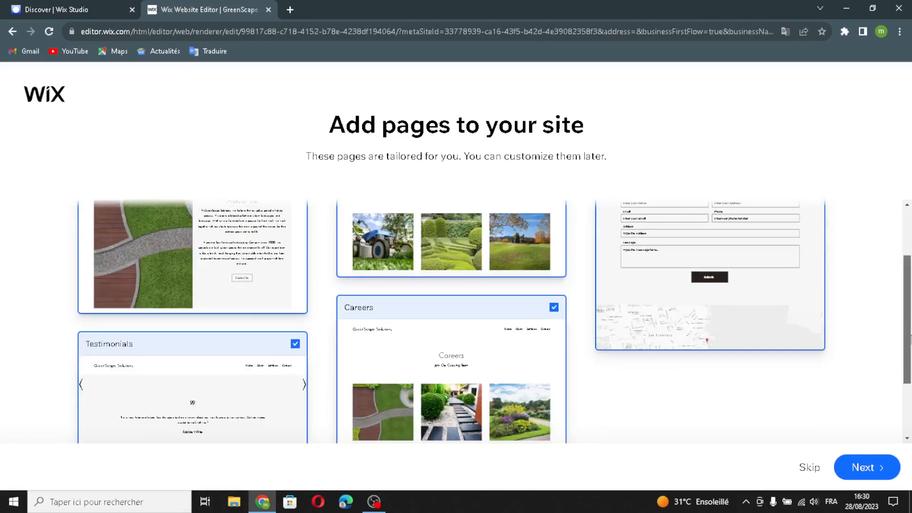
left_click_drag(907, 351, 908, 402)
left_click(874, 468)
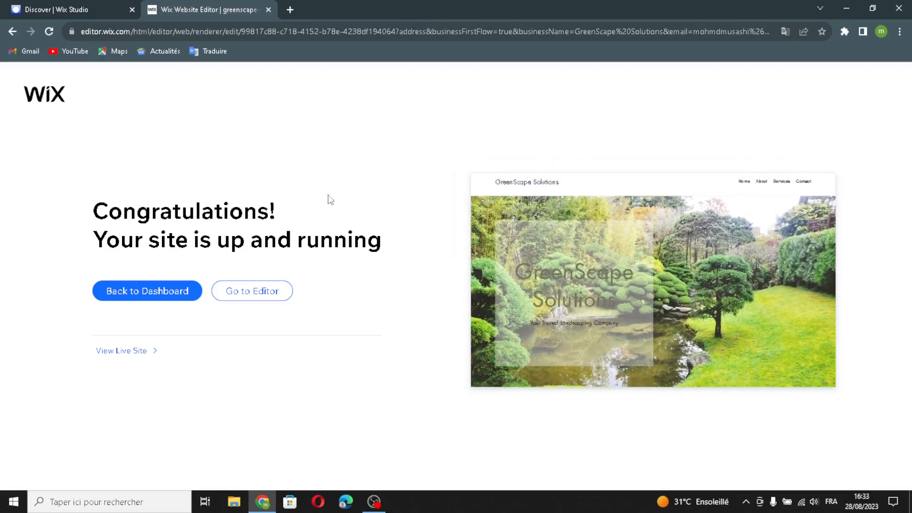
left_click(279, 291)
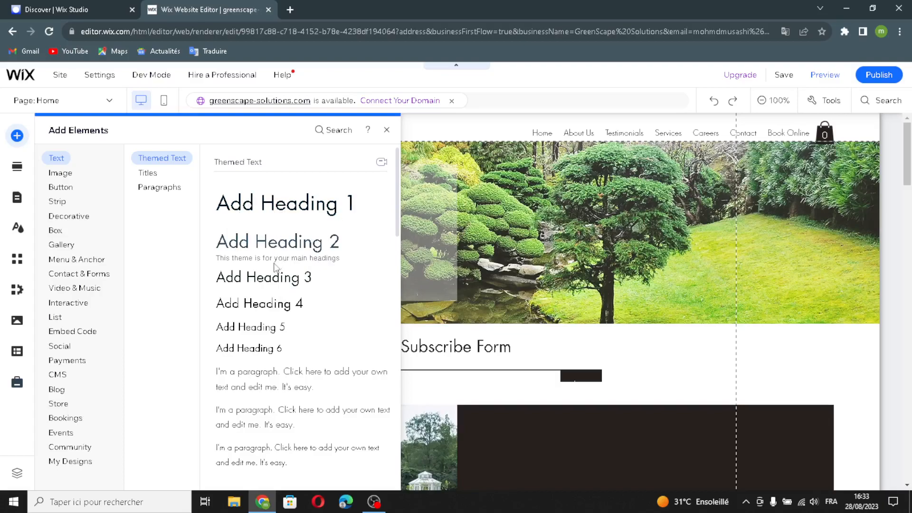
Browse the title and paragraph text elements, then the image elements from uploads and imports through Free Wix Illustrations.
left_click(148, 174)
left_click(165, 192)
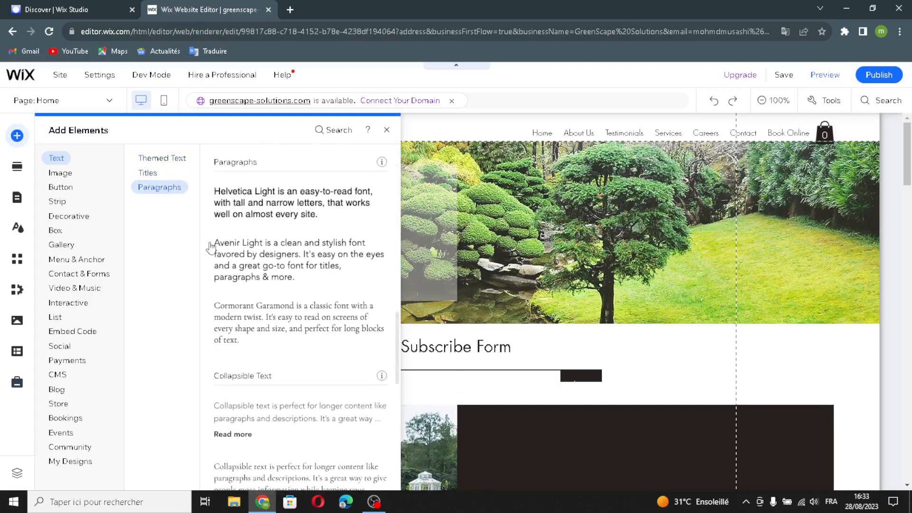
scroll(258, 223, "up", 3)
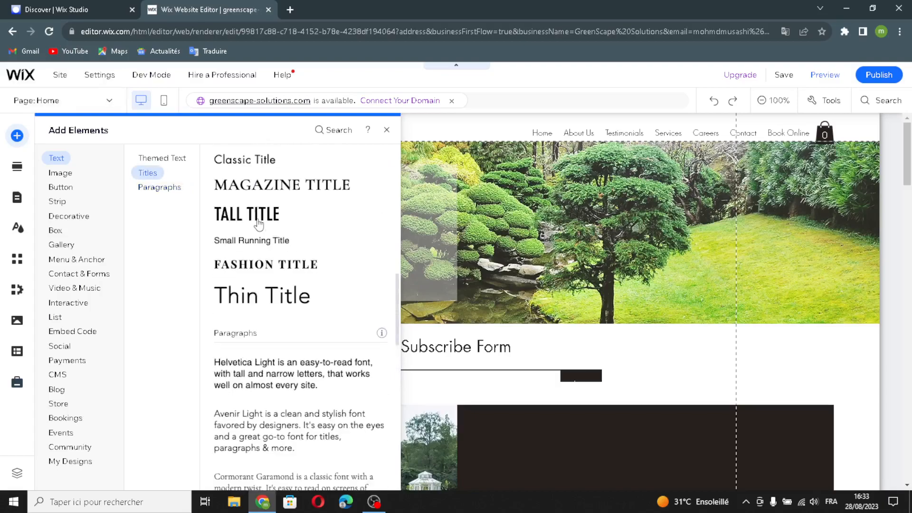
left_click(60, 178)
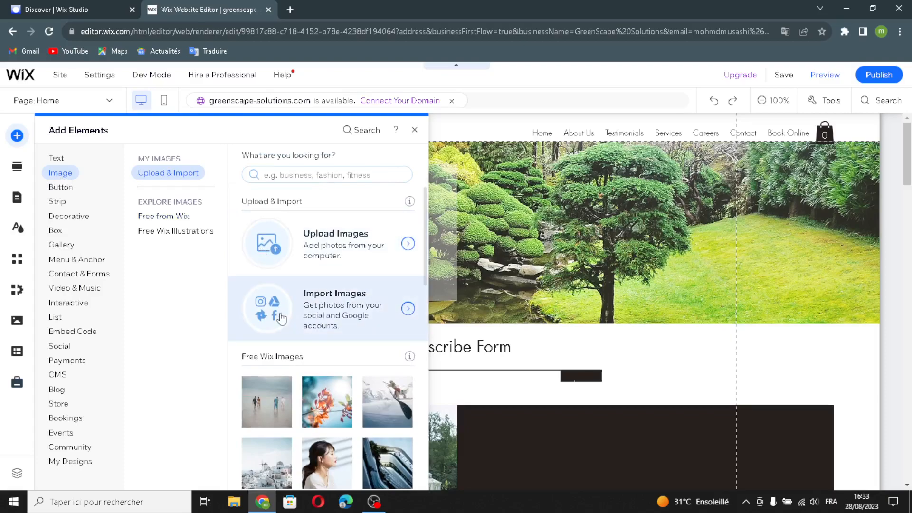
scroll(263, 343, "down", 5)
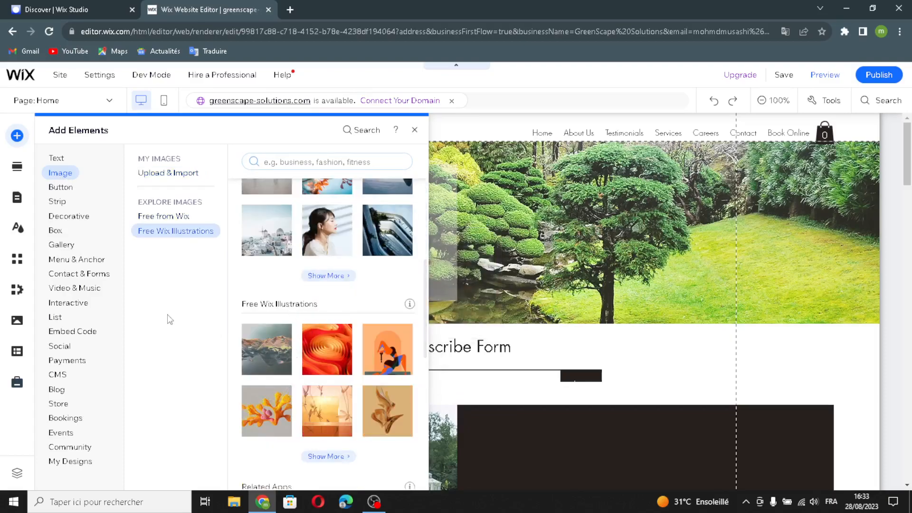
Examine the button elements, from themed, text and icon buttons through image, document and iTunes buttons to the Pay and PayPal buttons.
mouse_move(65, 192)
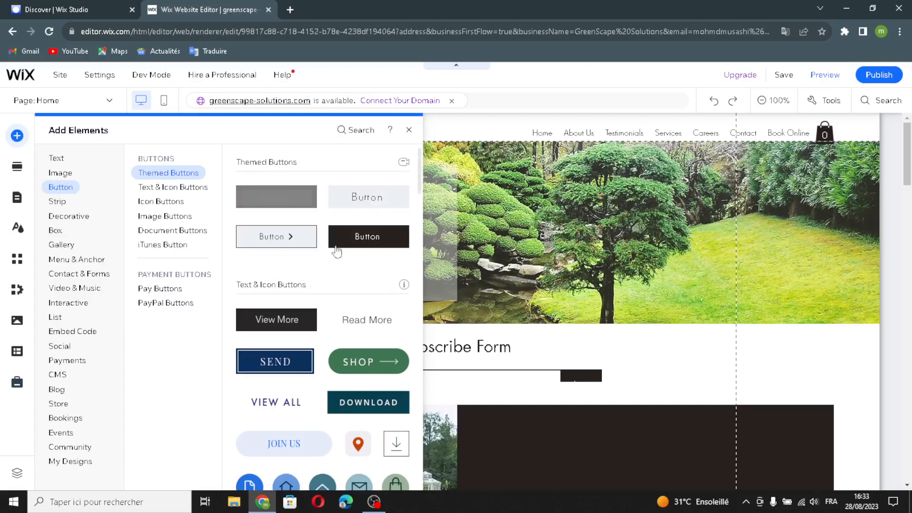
left_click(170, 191)
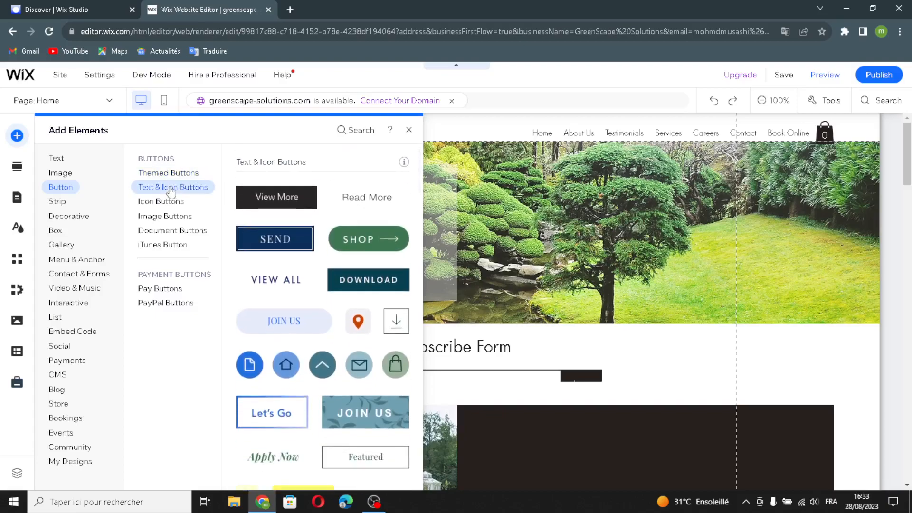
left_click(171, 201)
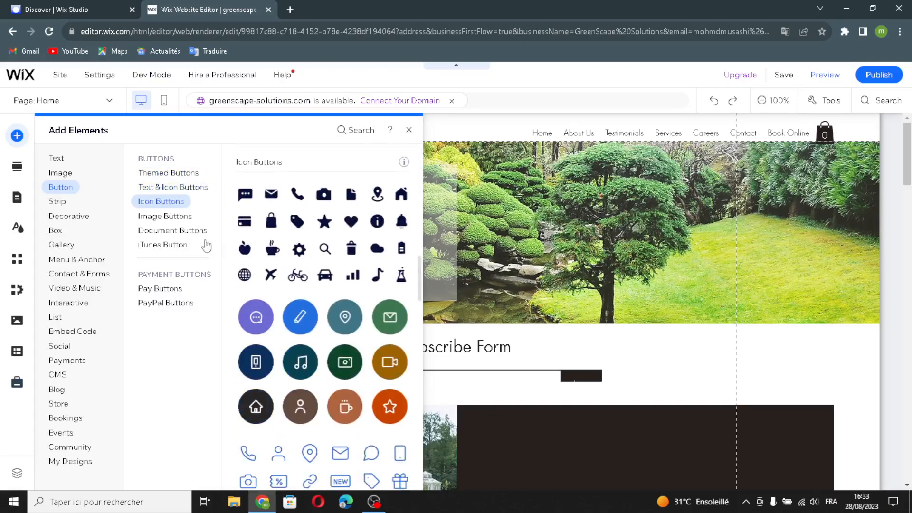
left_click(139, 217)
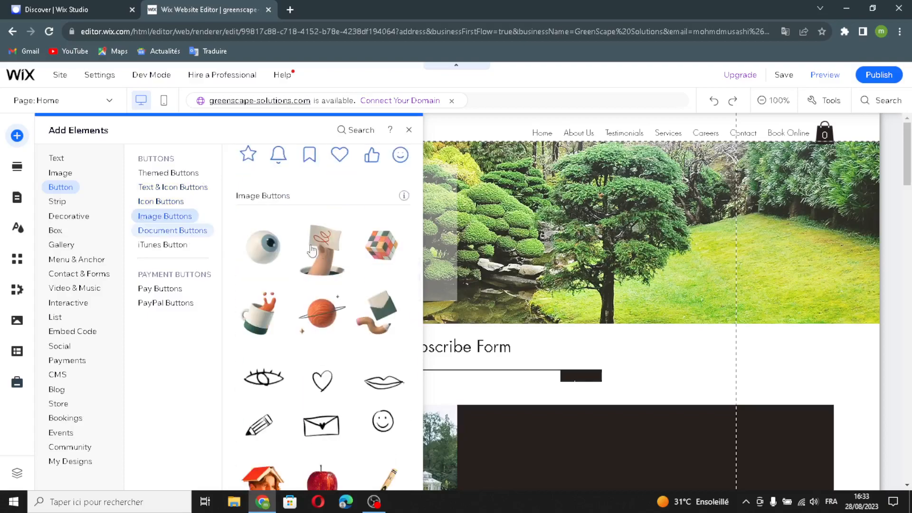
left_click(155, 232)
left_click(161, 245)
left_click(150, 287)
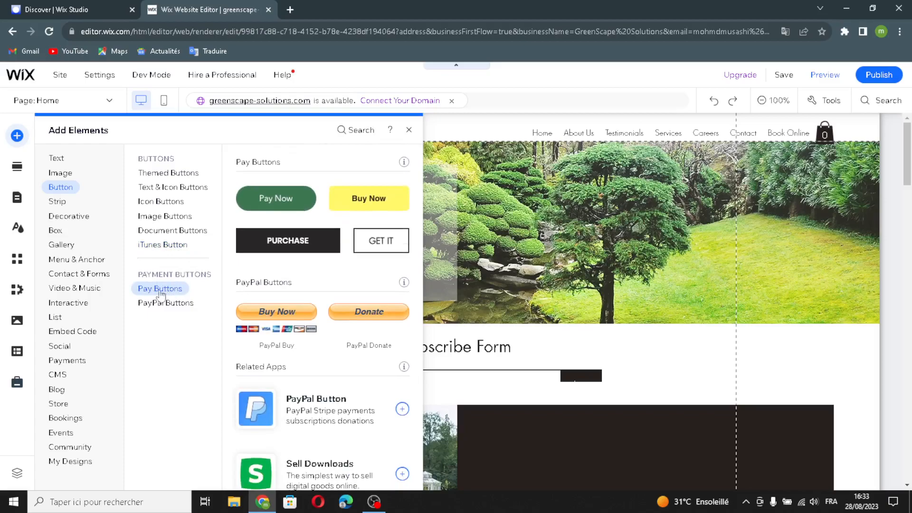
left_click(170, 304)
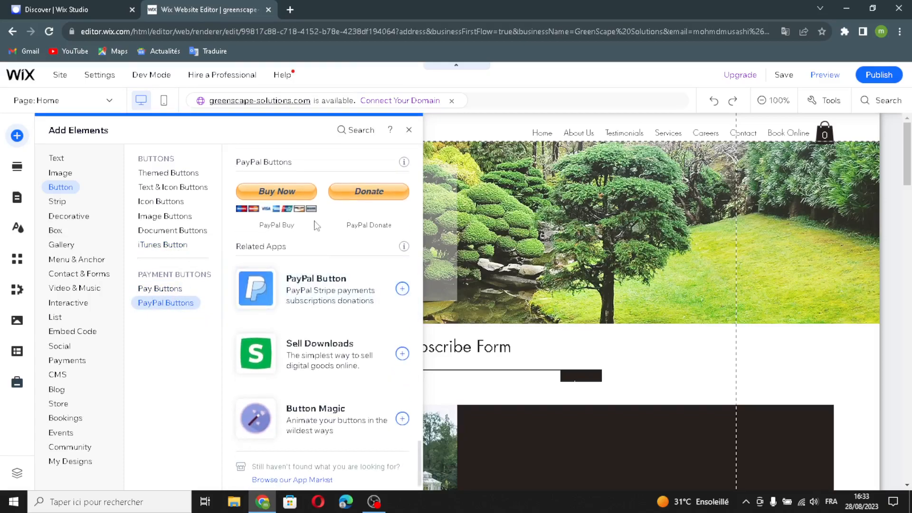
scroll(311, 226, "up", 1)
scroll(313, 228, "up", 1)
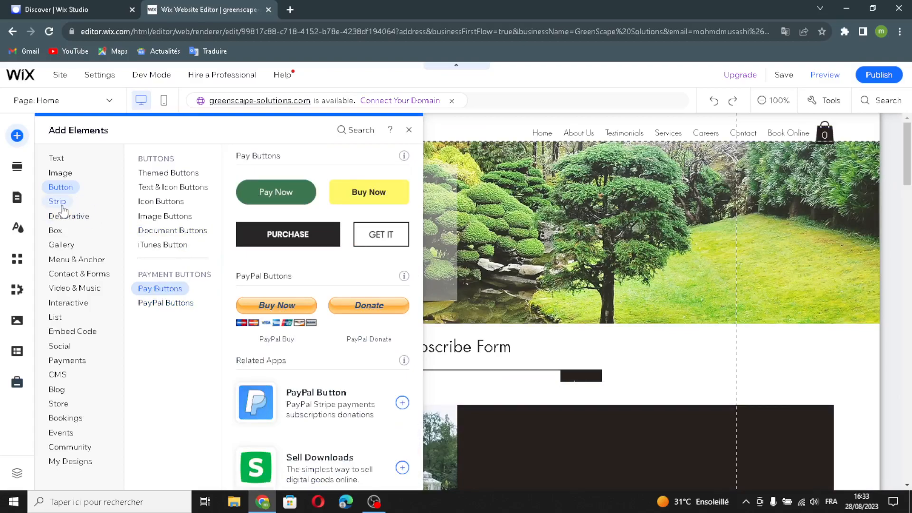
Look through the strip designs, including the Services, Team, Testimonials, Welcome and Contact sections.
mouse_move(63, 210)
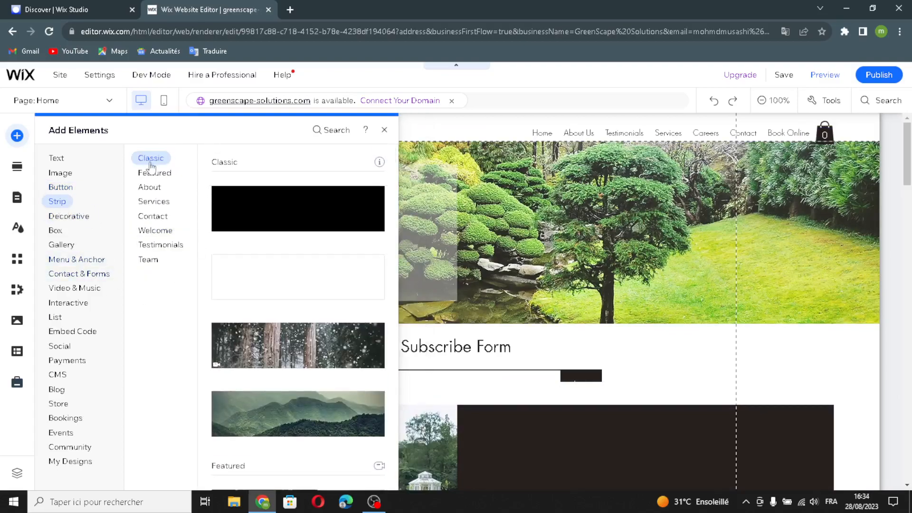
mouse_move(145, 208)
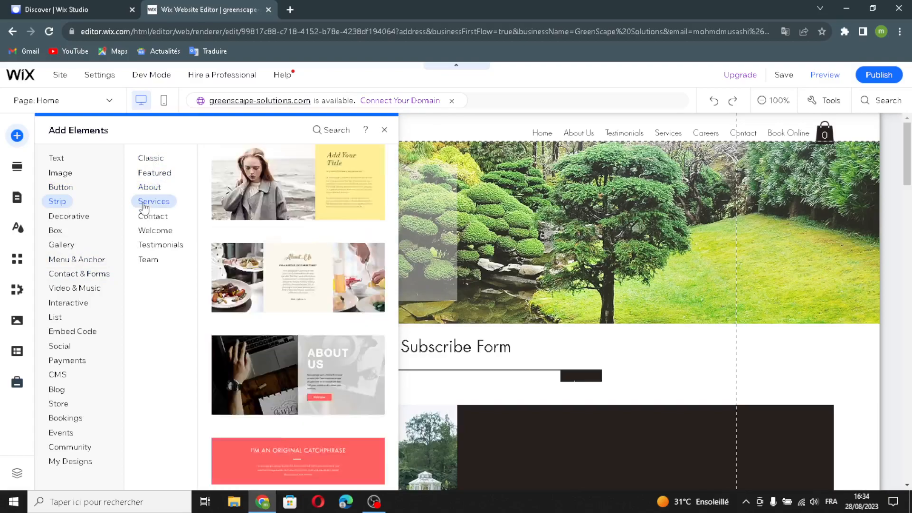
mouse_move(149, 250)
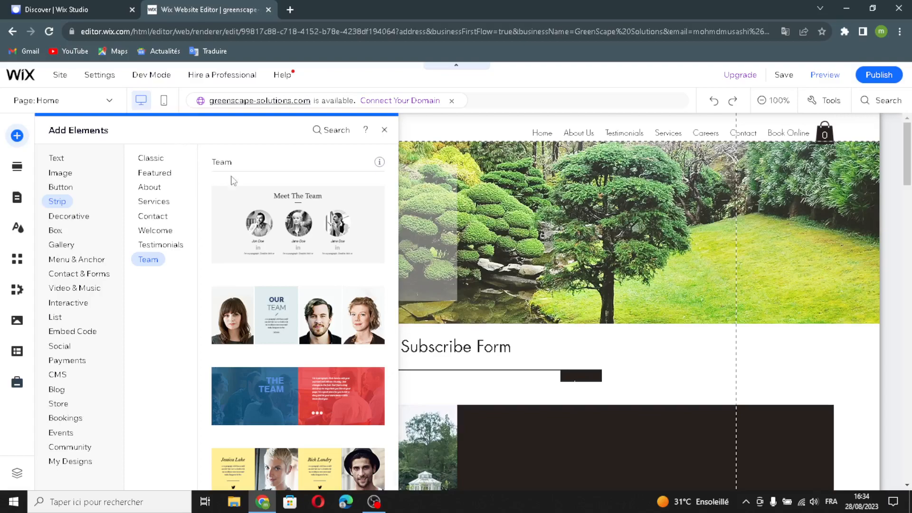
scroll(299, 287, "down", 1)
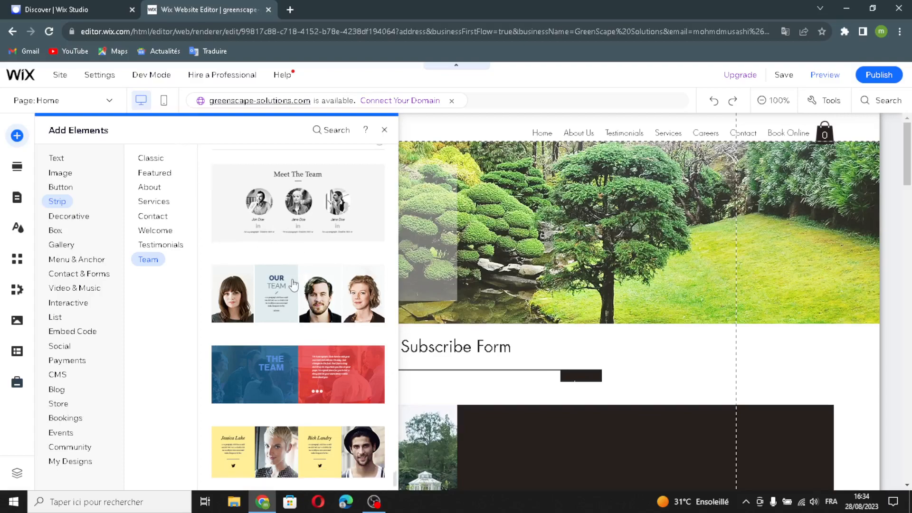
scroll(293, 284, "up", 10)
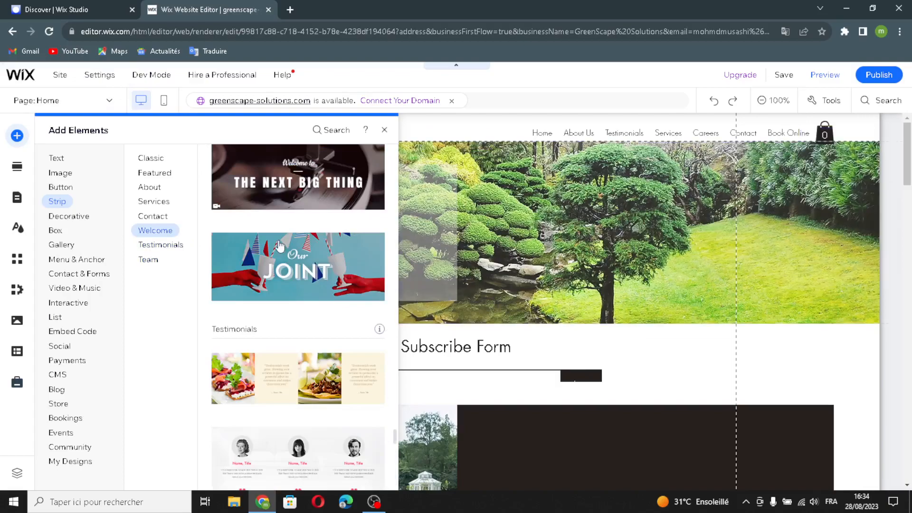
scroll(279, 246, "up", 5)
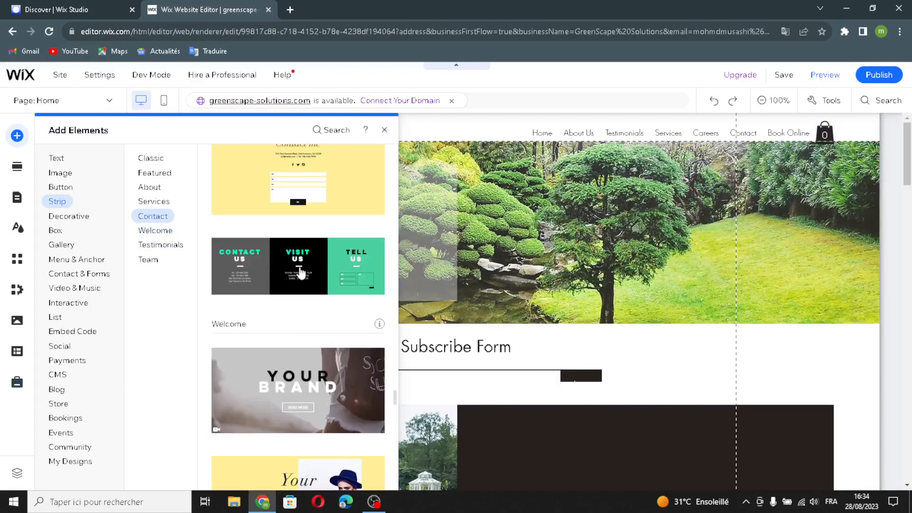
View the decorative shapes: basic shapes, arrows, horizontal lines and vertical lines.
left_click(78, 221)
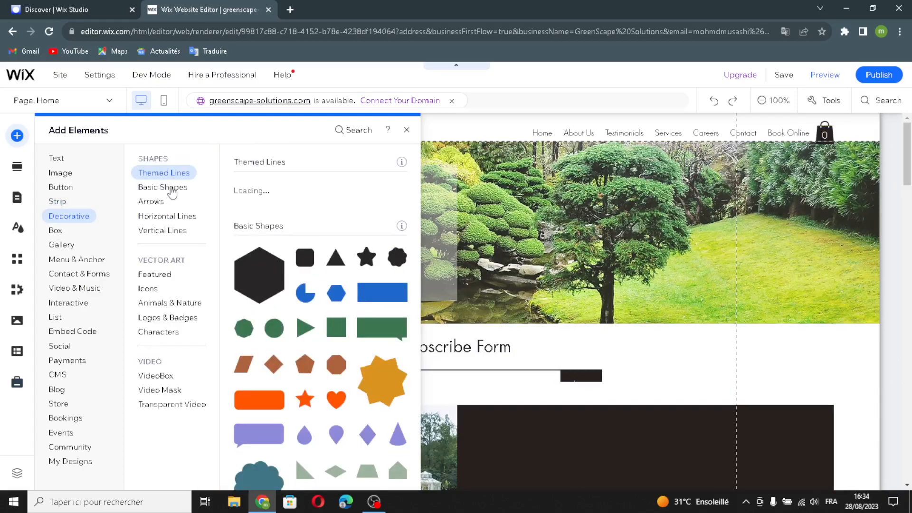
left_click(172, 190)
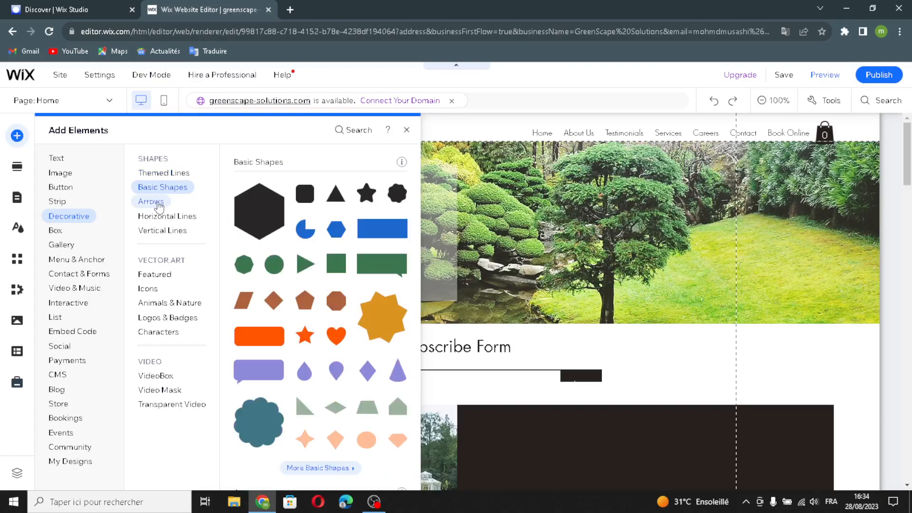
left_click(157, 203)
left_click(169, 218)
left_click(175, 232)
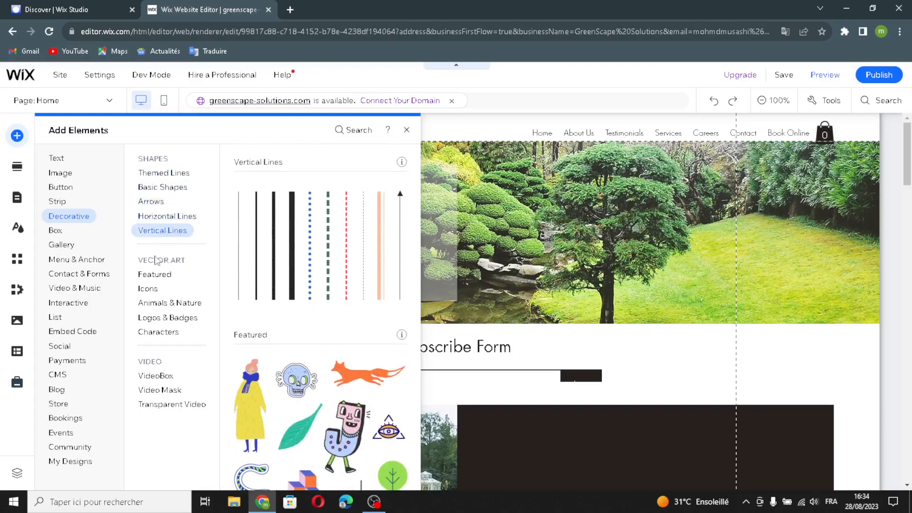
Review the decorative vector art from Featured to Characters and the VideoBox, Video Mask and Transparent Video elements.
left_click(152, 275)
left_click(152, 291)
left_click(168, 303)
left_click(160, 318)
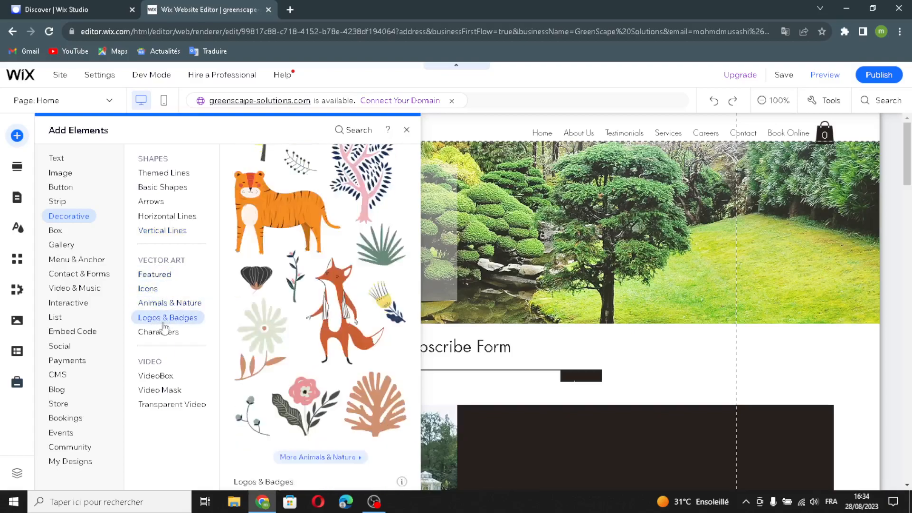
left_click(183, 334)
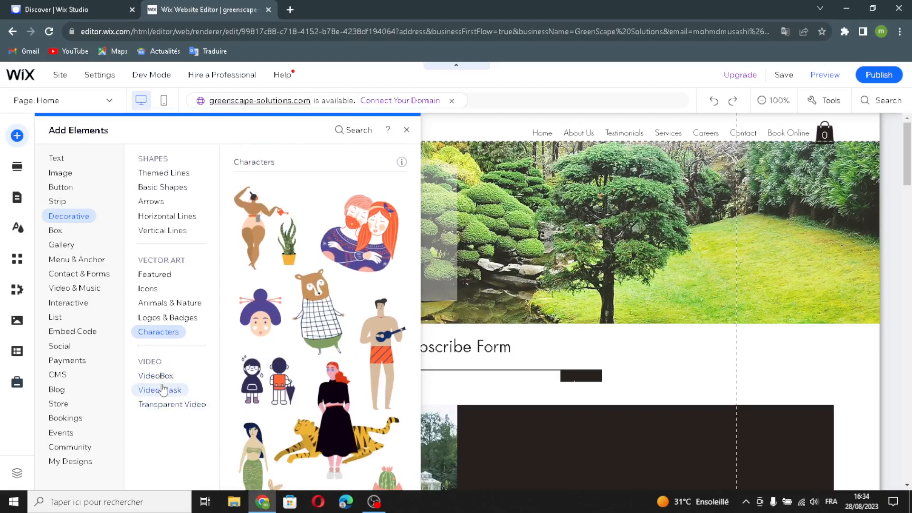
left_click(152, 376)
left_click(151, 388)
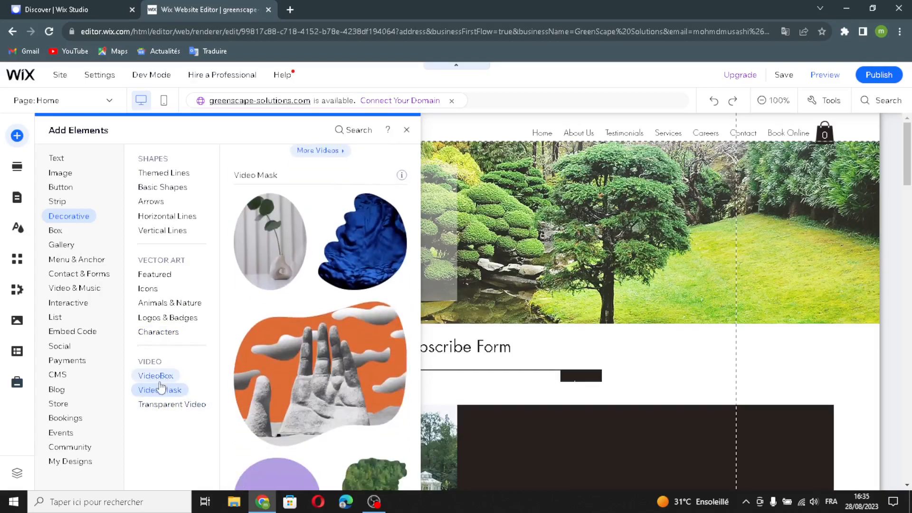
left_click(161, 406)
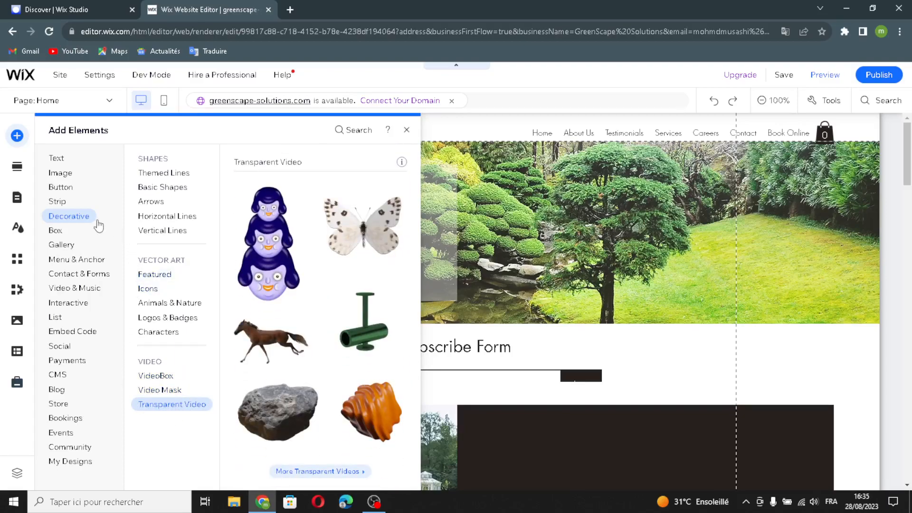
Examine the box elements, covering container boxes, hover boxes and tabs.
left_click(54, 231)
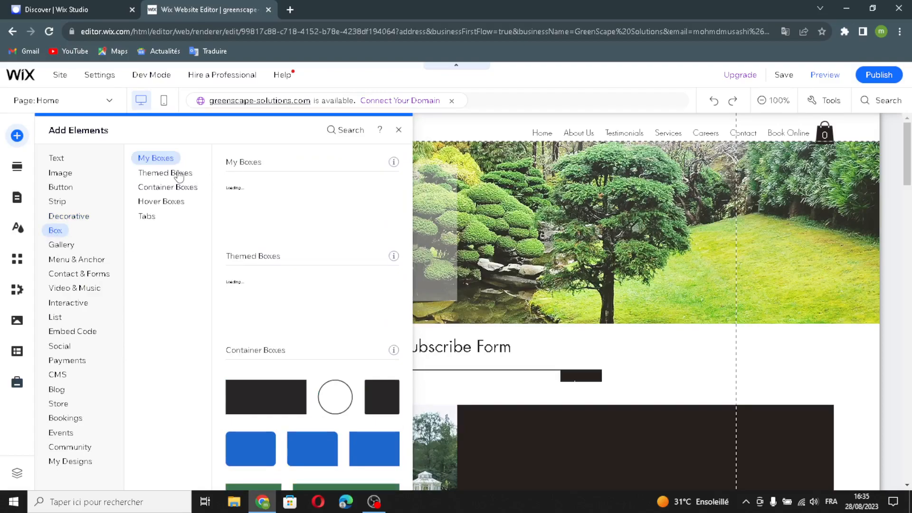
left_click(159, 187)
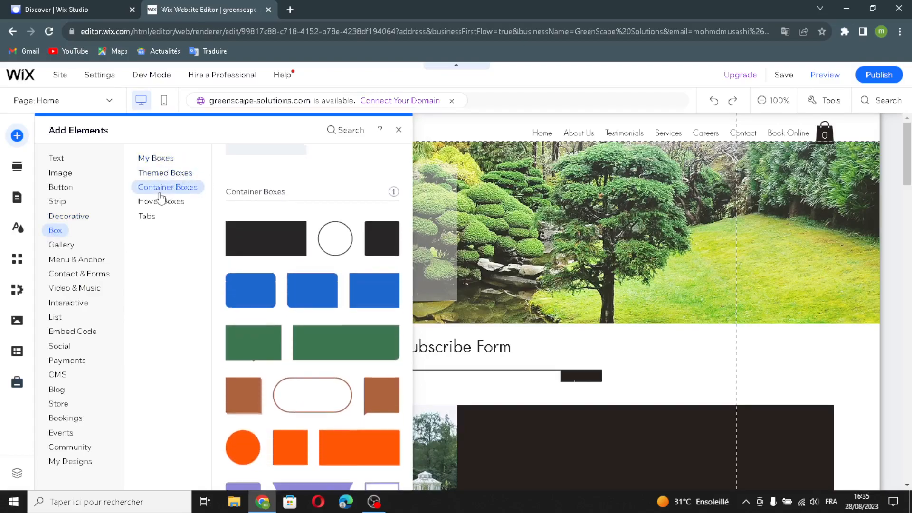
left_click(152, 203)
left_click(149, 218)
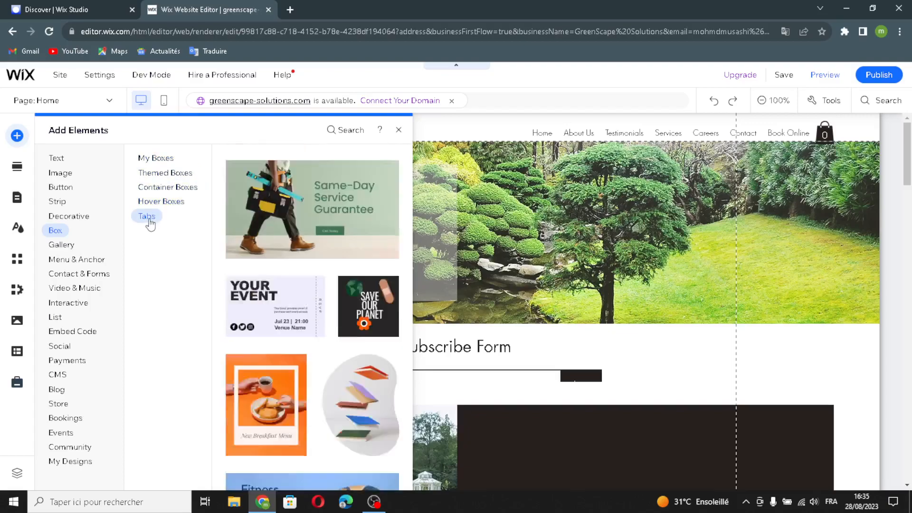
scroll(299, 234, "up", 5)
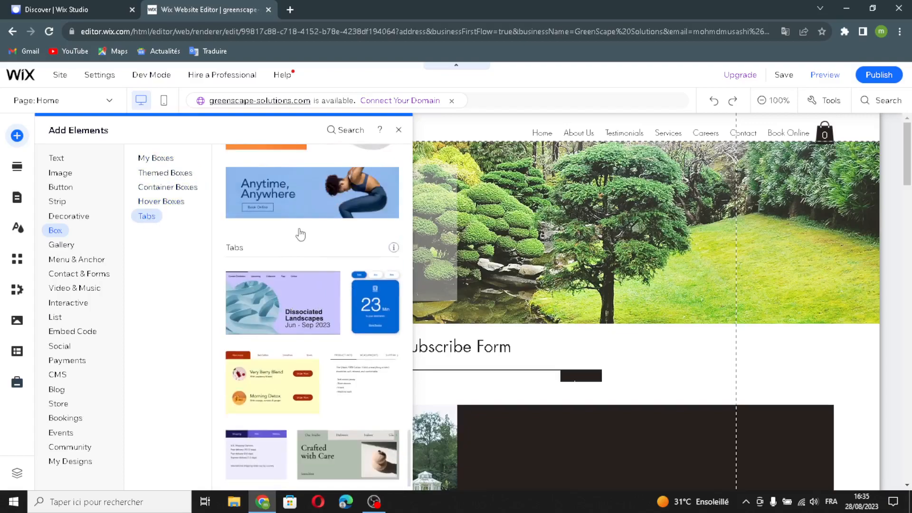
scroll(306, 227, "up", 6)
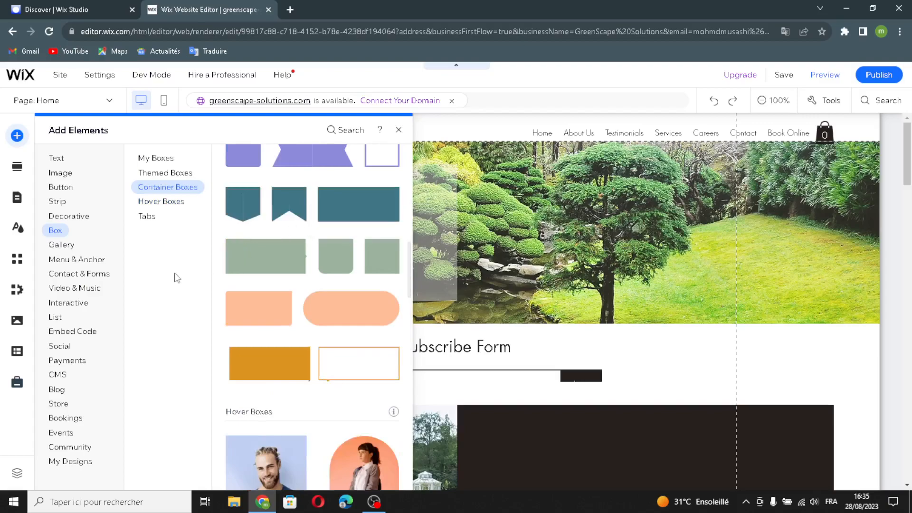
Browse the gallery elements: Pro, Grid, Slider and More Galleries.
left_click(72, 246)
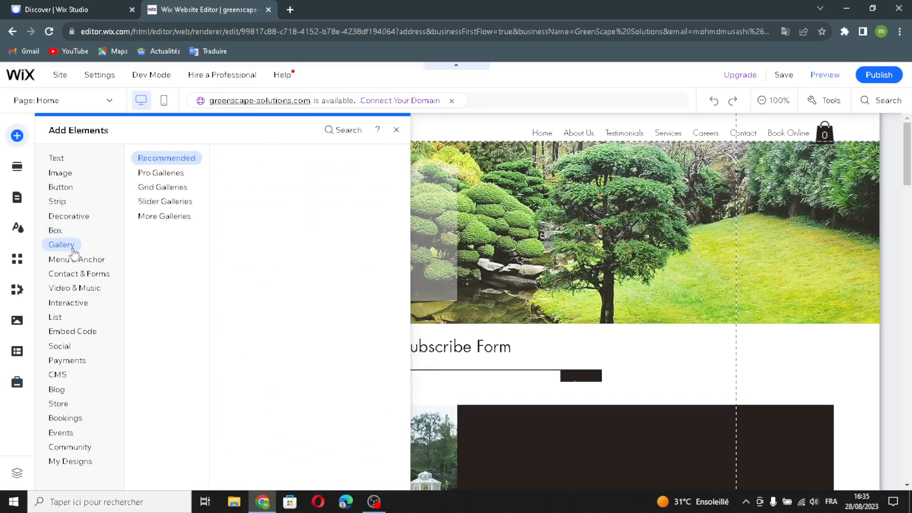
left_click(162, 174)
left_click(150, 187)
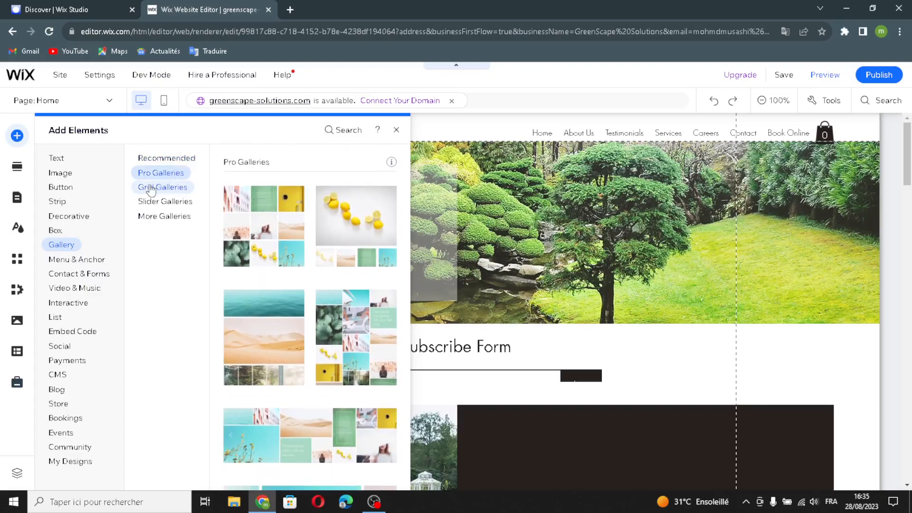
left_click(152, 201)
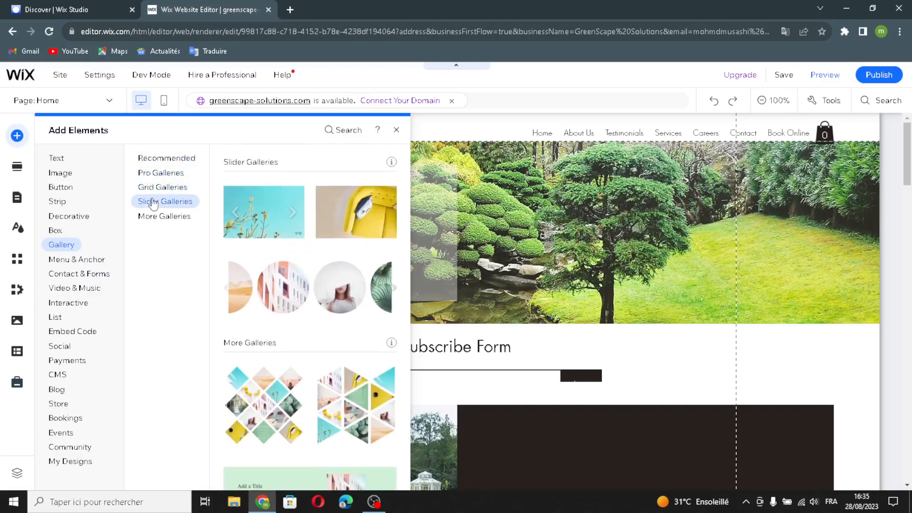
left_click(163, 216)
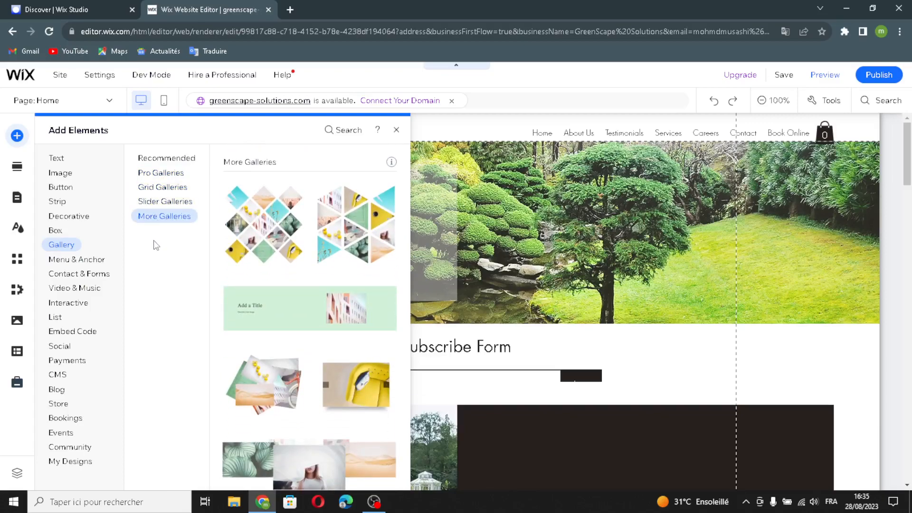
Browse the Menu & Anchor elements: vertical menus, anchors, in-page menus and site search.
left_click(94, 261)
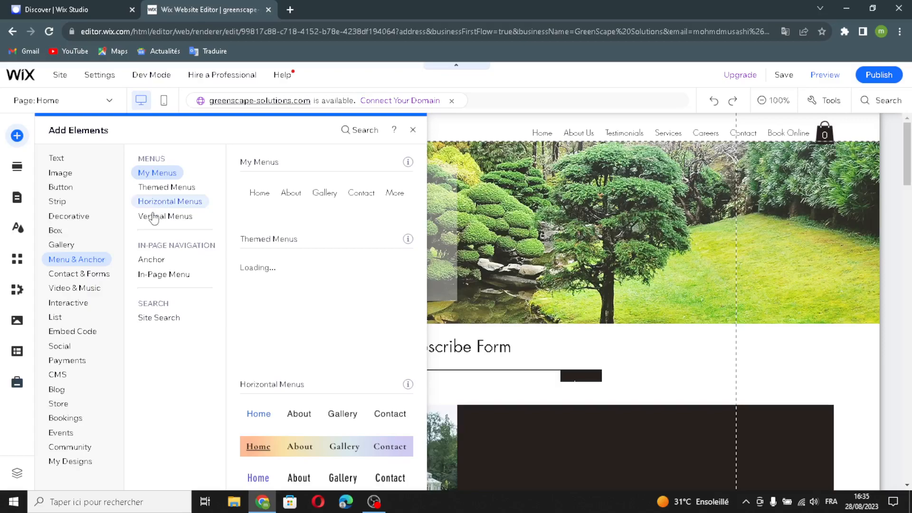
left_click(150, 218)
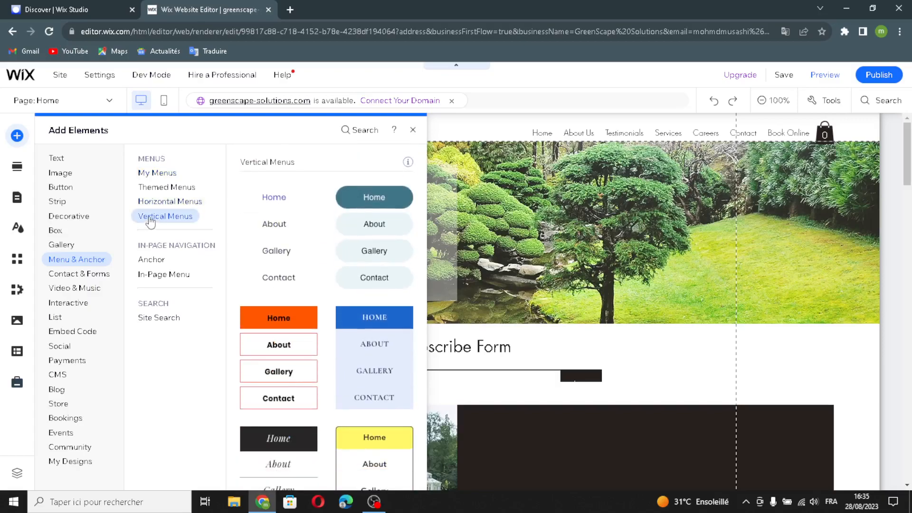
left_click(157, 259)
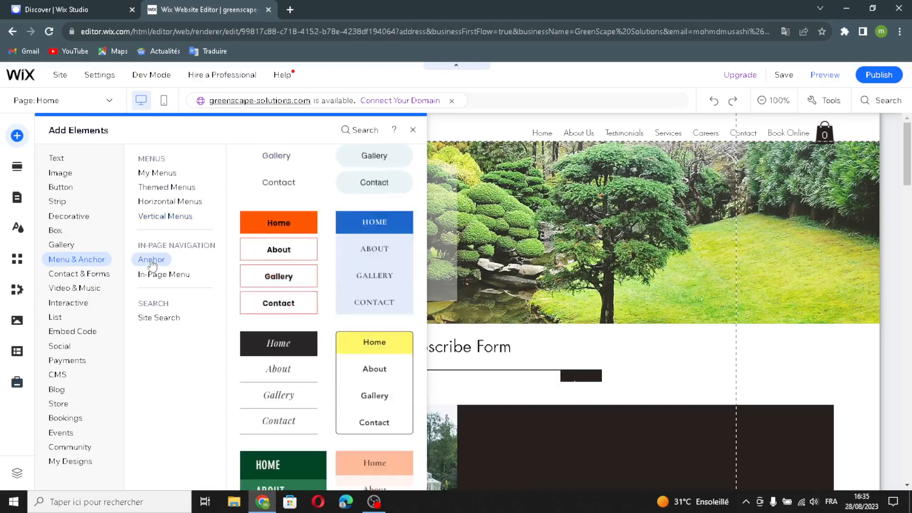
left_click(157, 276)
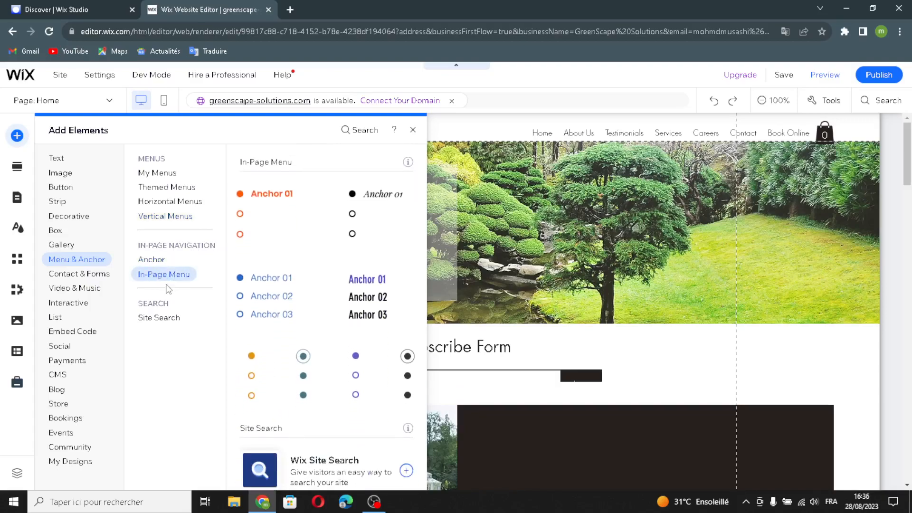
left_click(157, 318)
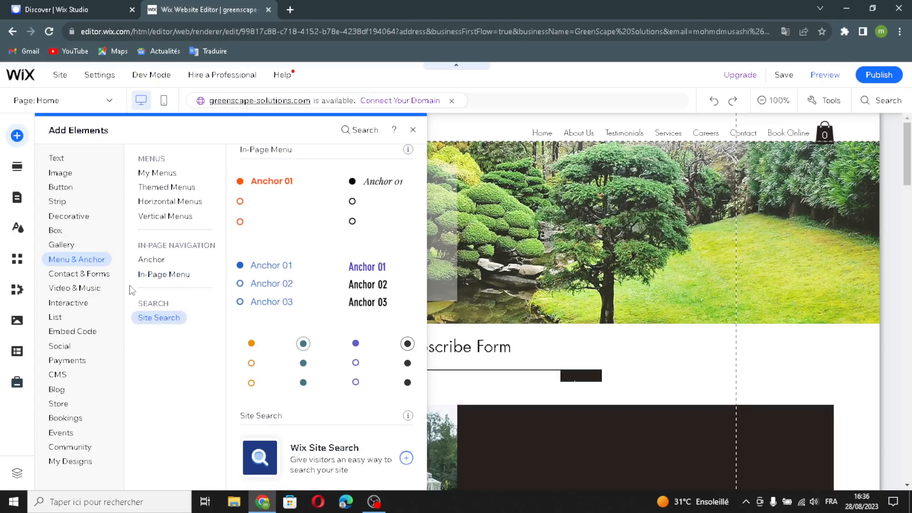
Review the Contact & Forms templates, including registration, donation, application, feedback, request and subscribe forms.
left_click(94, 279)
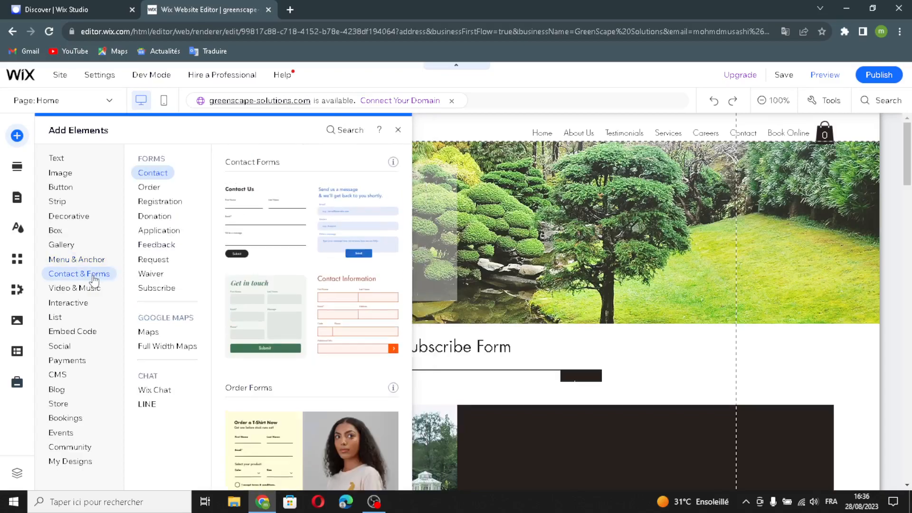
left_click(158, 201)
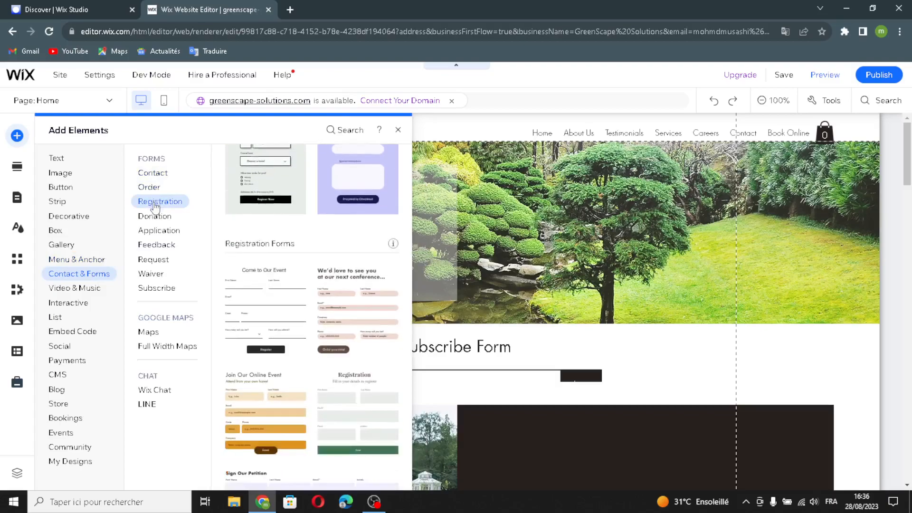
left_click(155, 216)
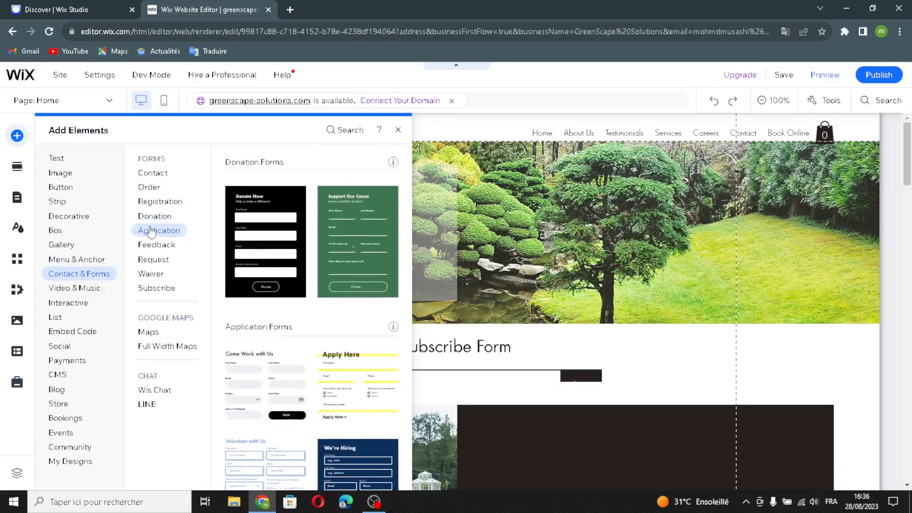
left_click(153, 231)
left_click(149, 245)
left_click(146, 262)
left_click(148, 287)
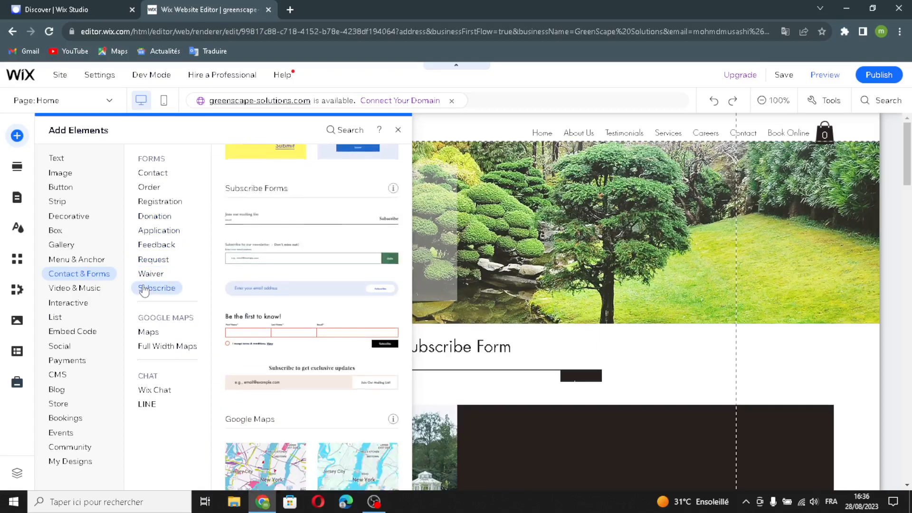
scroll(274, 223, "up", 10)
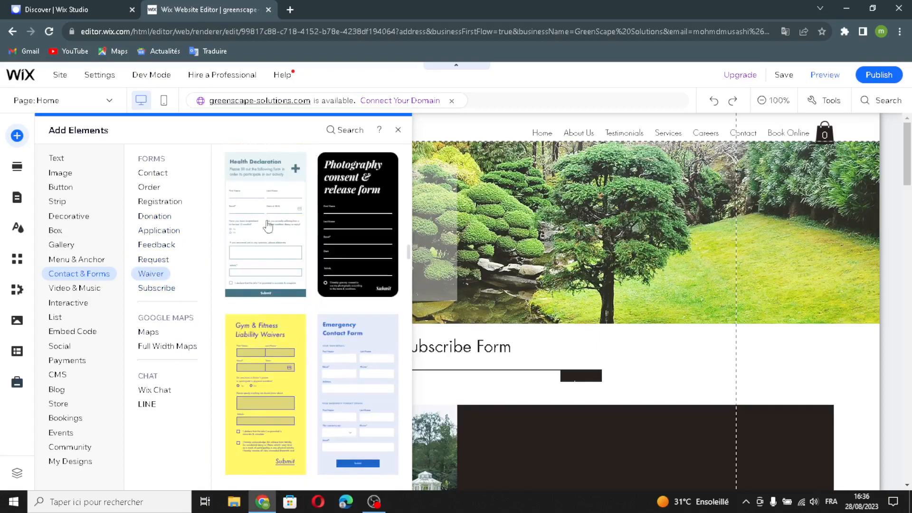
scroll(270, 224, "up", 8)
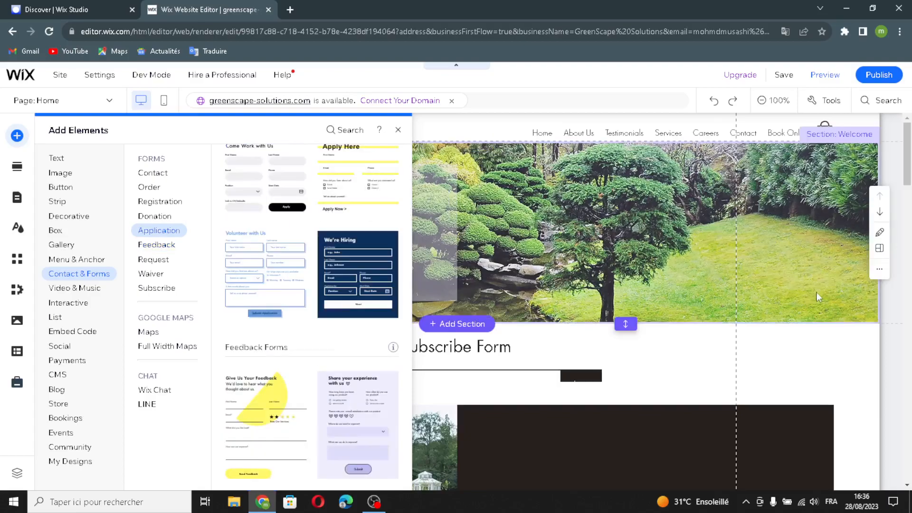
Examine the Google Maps and full-width map elements and the Wix Chat and LINE chat elements.
scroll(813, 292, "down", 6)
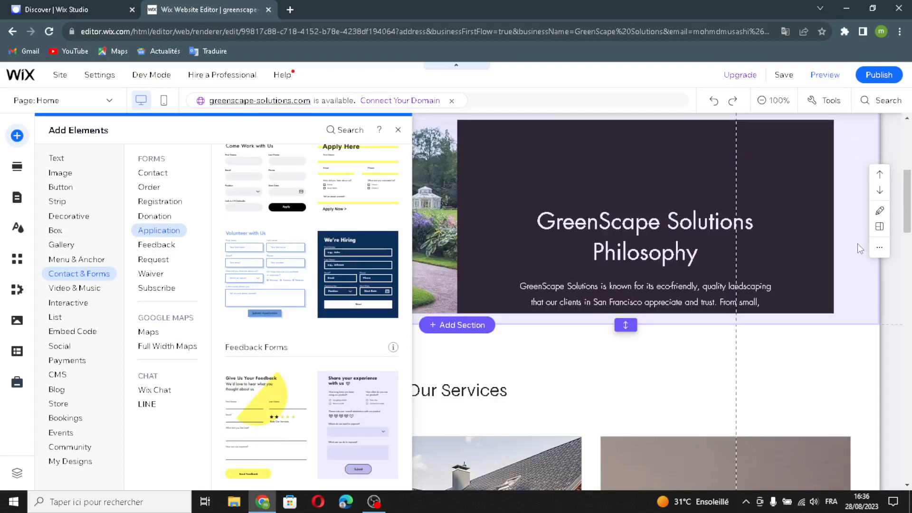
scroll(850, 247, "down", 3)
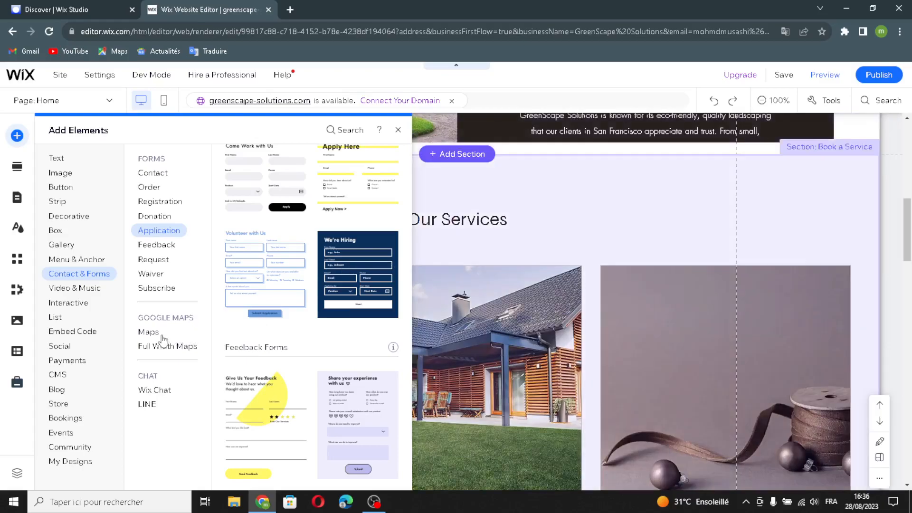
left_click(148, 332)
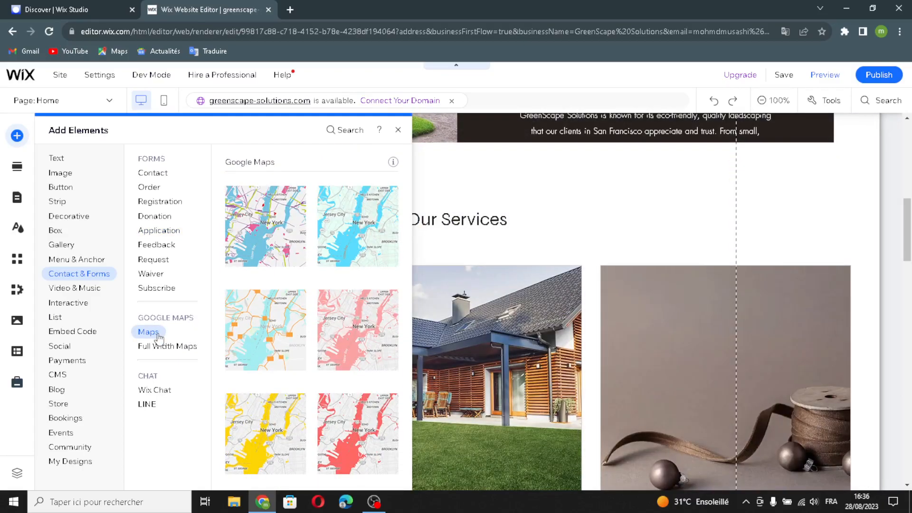
left_click(161, 346)
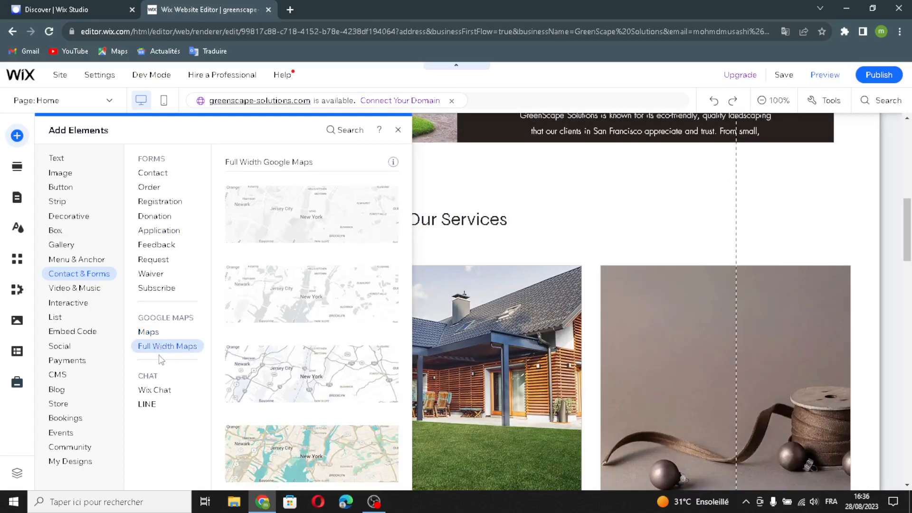
left_click(147, 389)
left_click(139, 410)
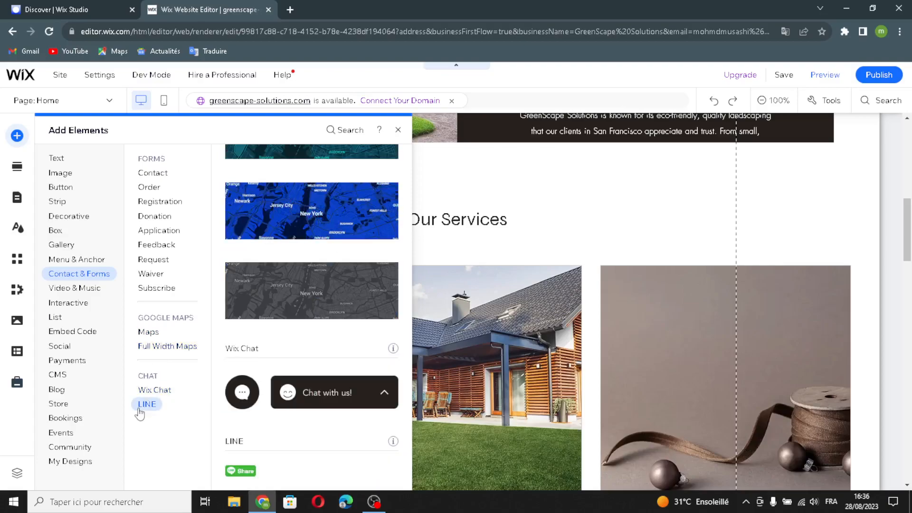
Browse the video elements: single players, Wix Video, VideoBox, Video Mask and Transparent Video.
left_click(95, 295)
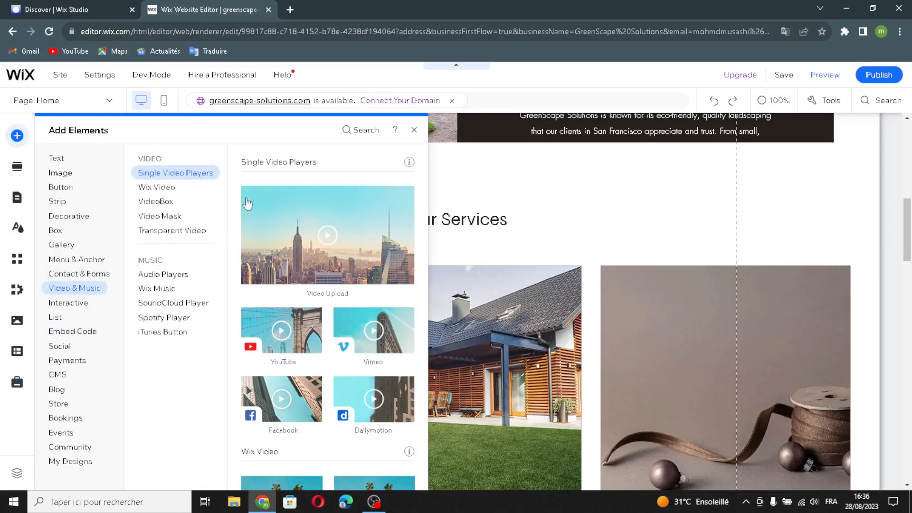
left_click(150, 187)
left_click(156, 202)
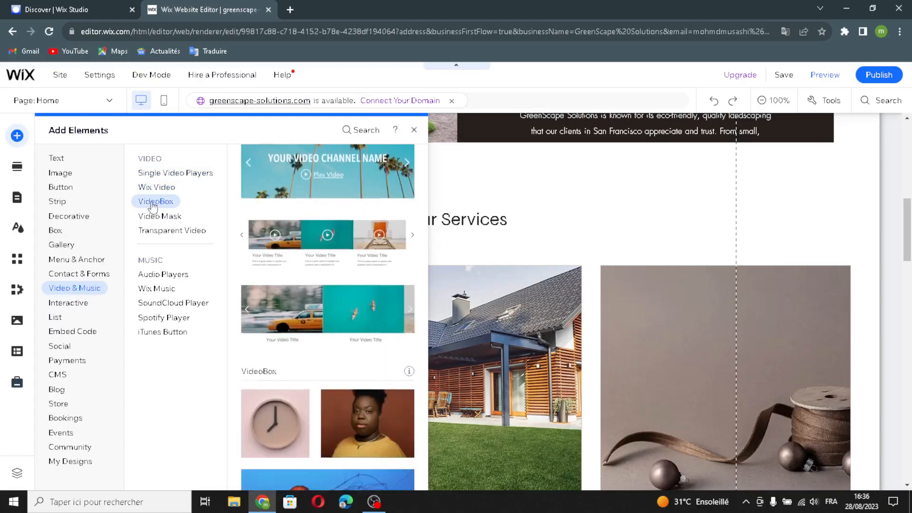
left_click(151, 216)
left_click(151, 230)
left_click(151, 217)
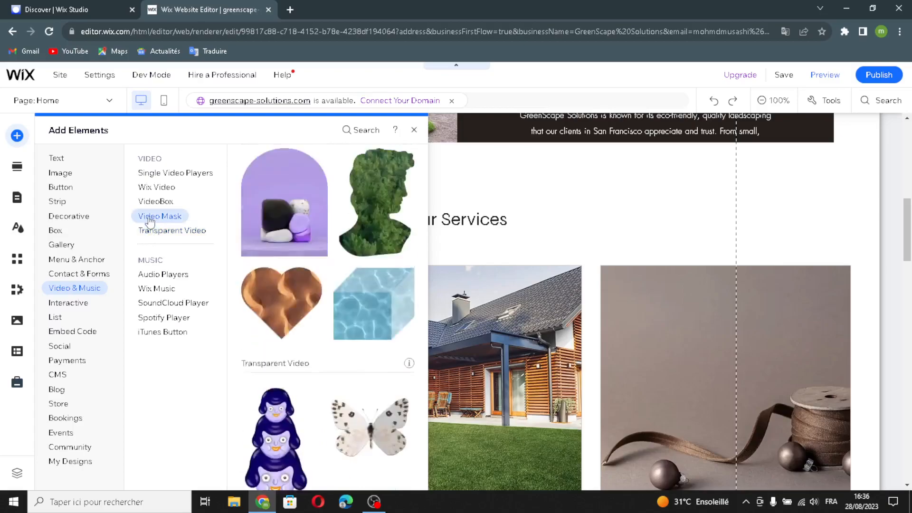
View the music elements: audio players, Wix Music, SoundCloud Player, Spotify Player and iTunes Button.
left_click(153, 274)
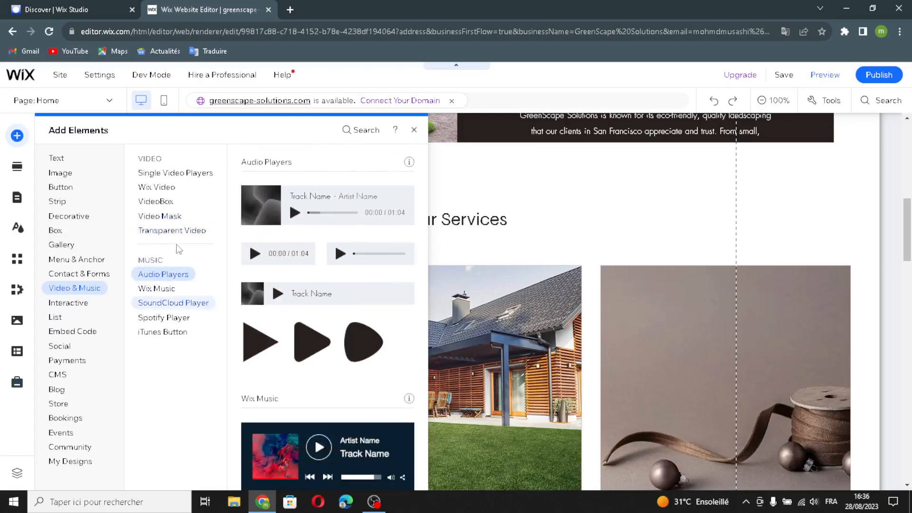
left_click(158, 288)
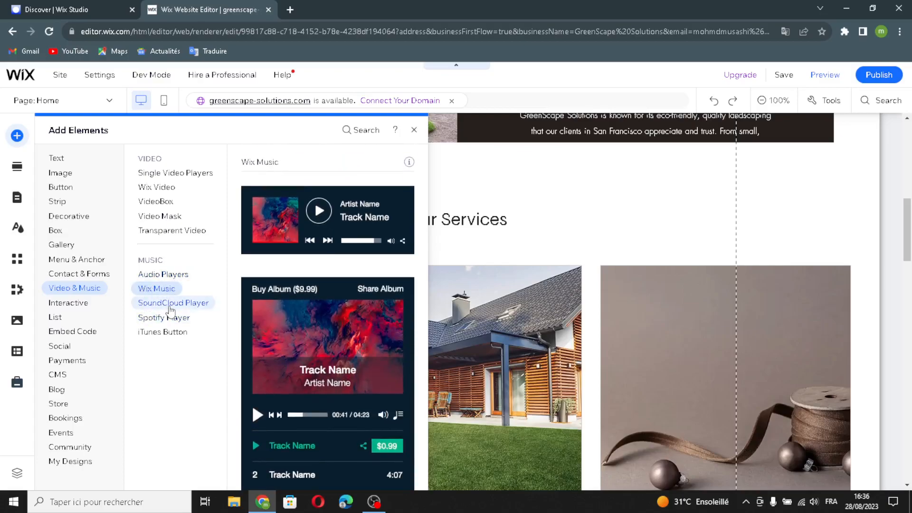
left_click(169, 304)
left_click(152, 318)
left_click(162, 332)
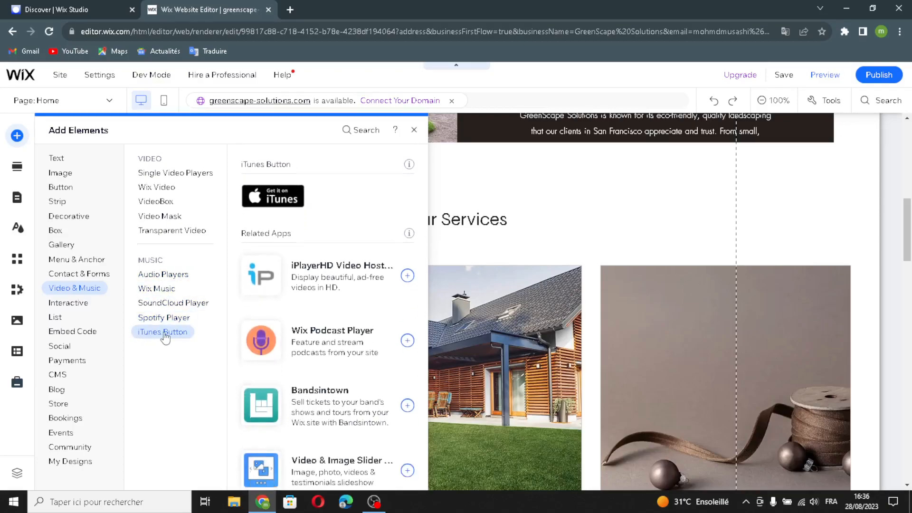
Explore the interactive elements, covering slideshows, welcome lightboxes, hover boxes and hover repeaters.
left_click(65, 307)
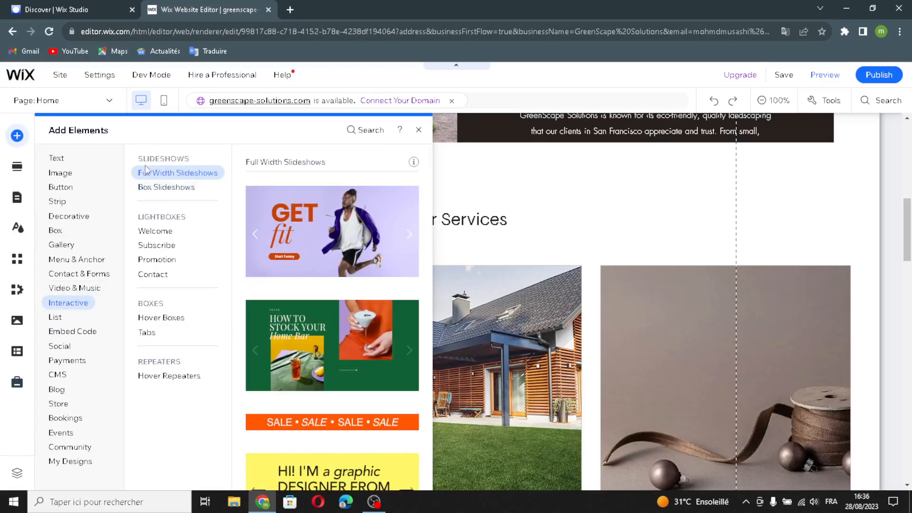
left_click(184, 187)
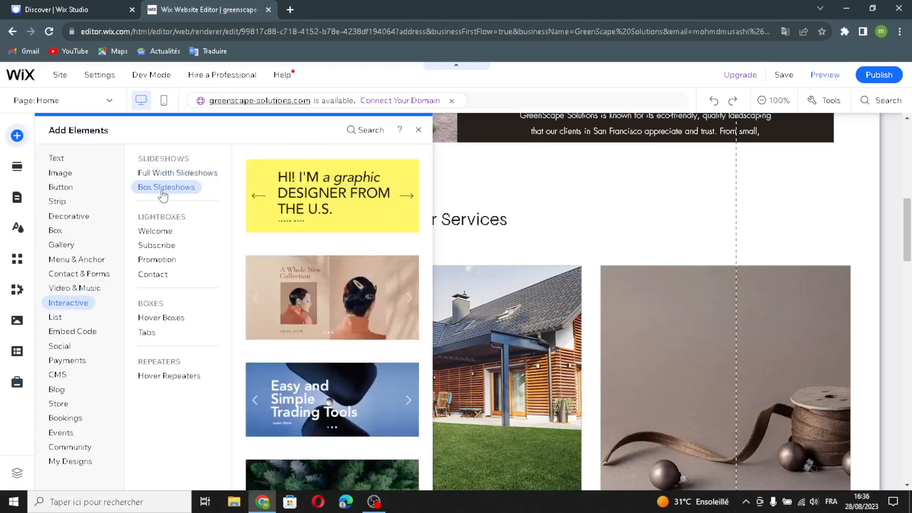
left_click(158, 231)
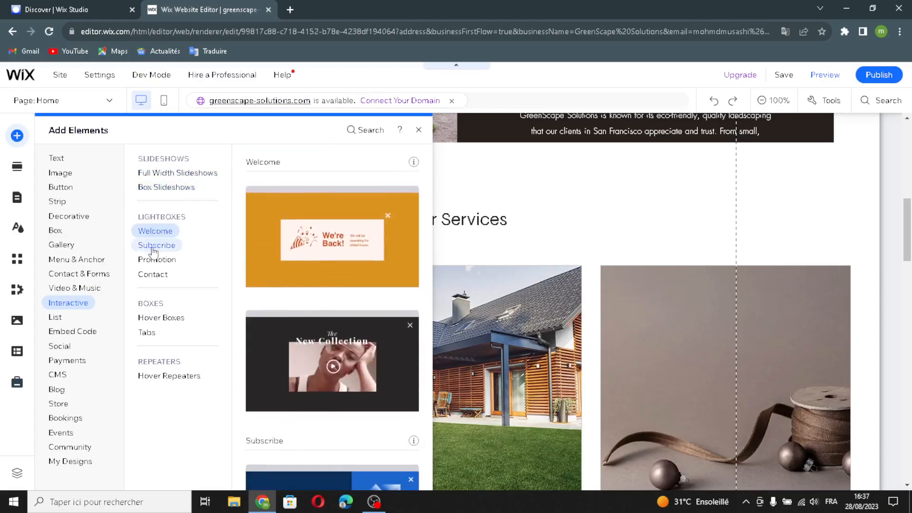
left_click(161, 318)
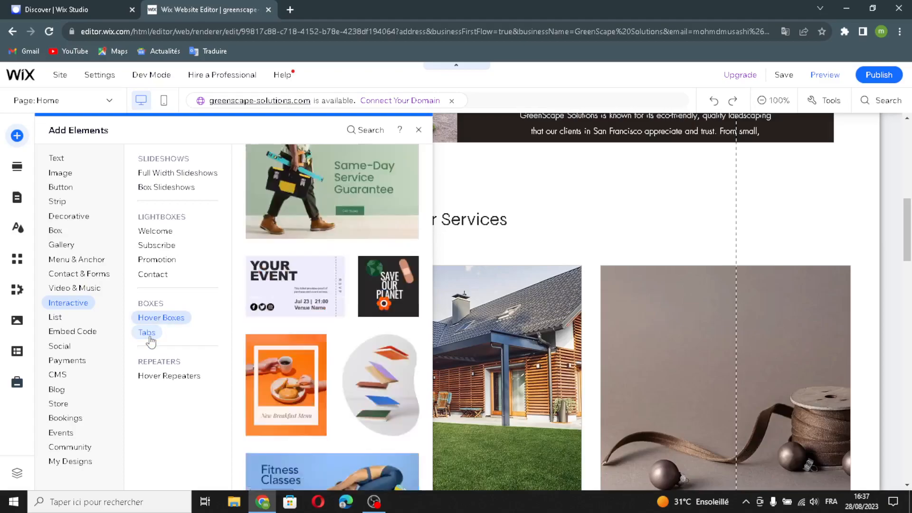
left_click(163, 383)
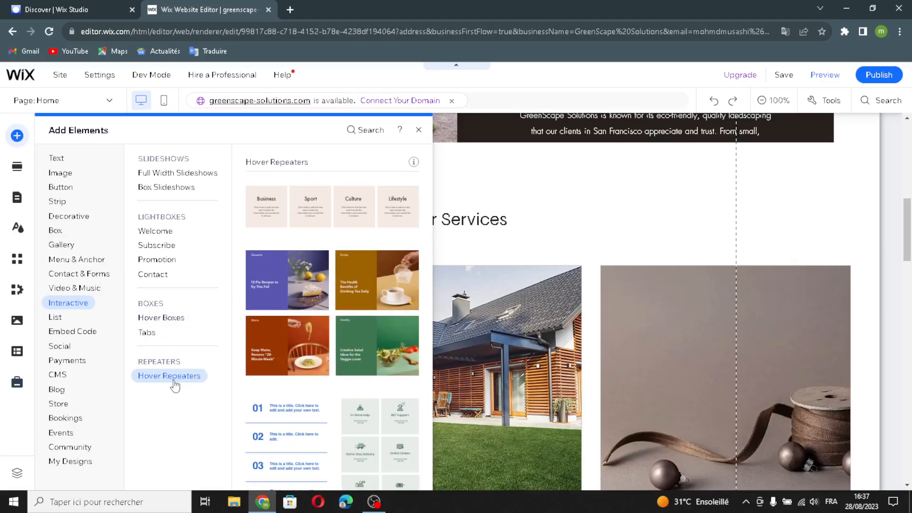
View the list elements: repeaters, hover repeaters and blank repeaters.
left_click(71, 318)
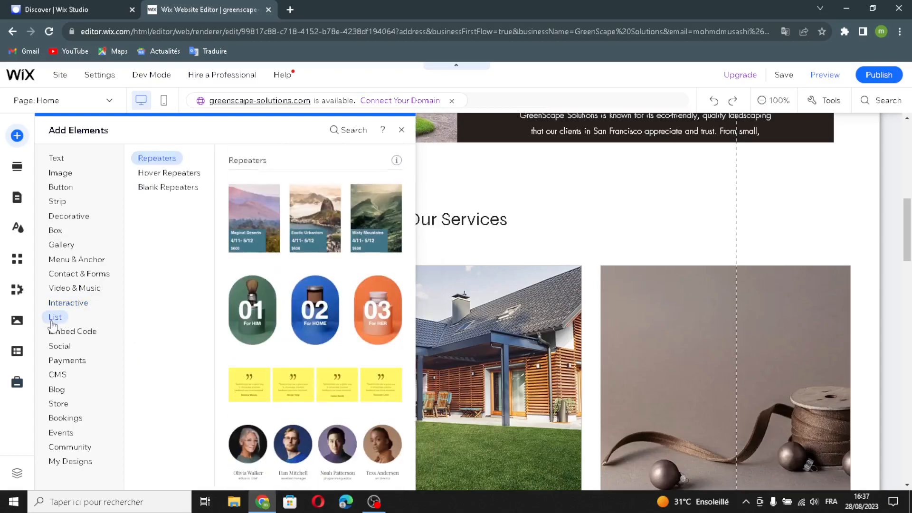
left_click(148, 174)
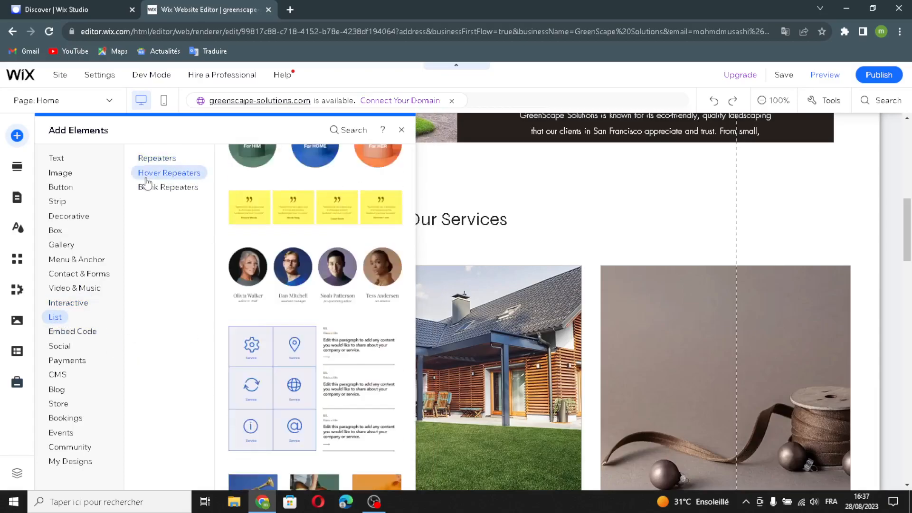
left_click(174, 190)
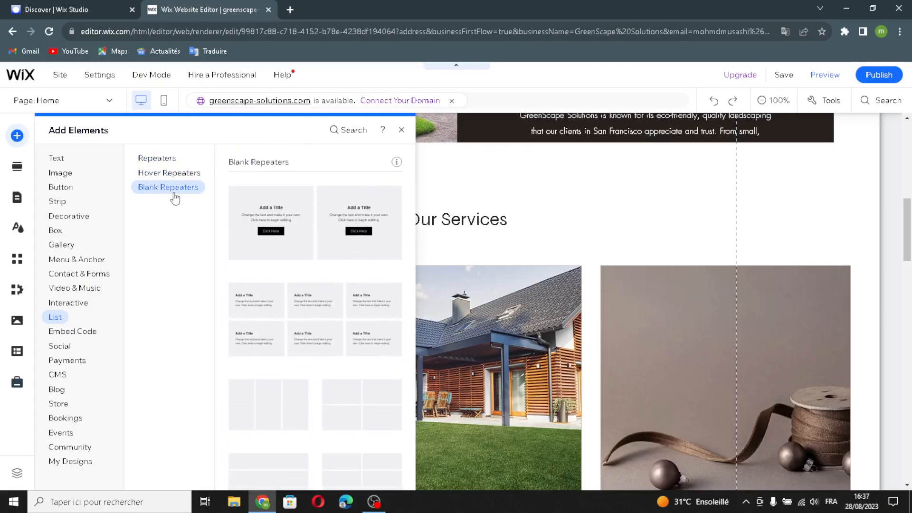
Browse the Embed Code elements for popular embeds, single video players, SoundCloud, Spotify and iTunes.
left_click(77, 335)
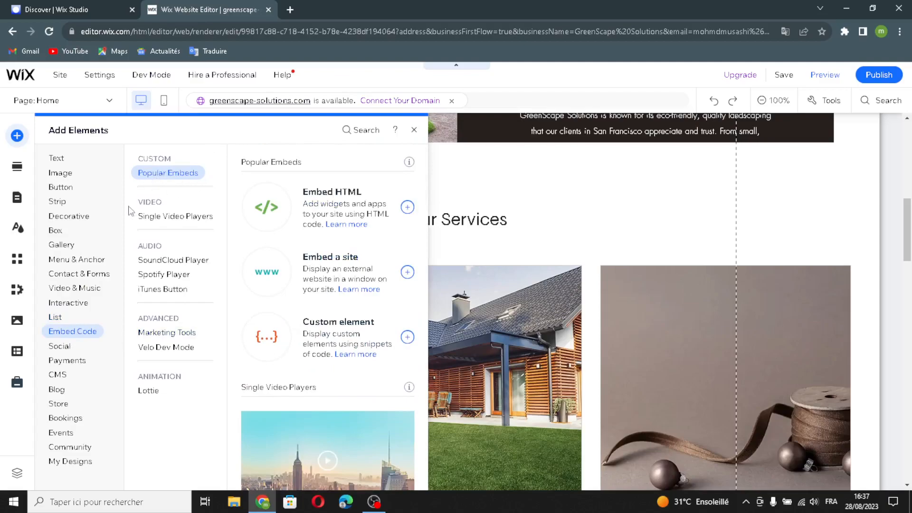
left_click(205, 218)
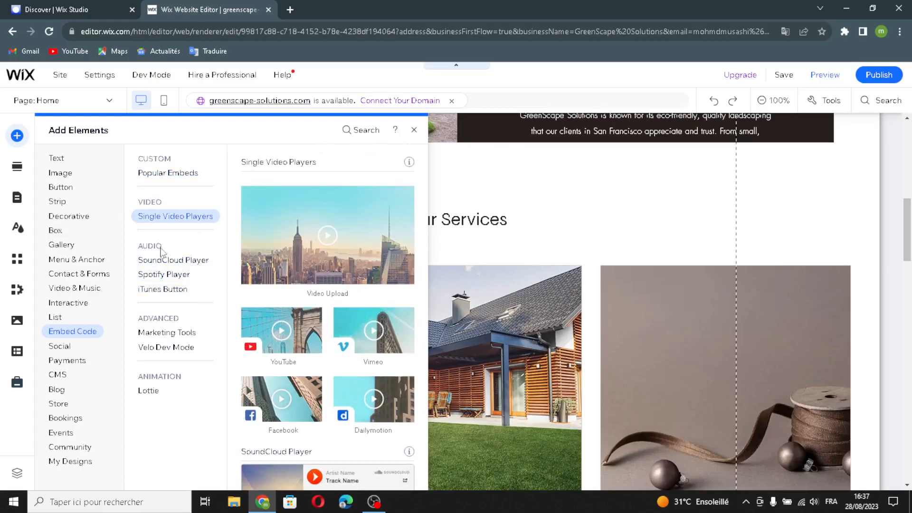
left_click(160, 260)
left_click(153, 274)
left_click(145, 291)
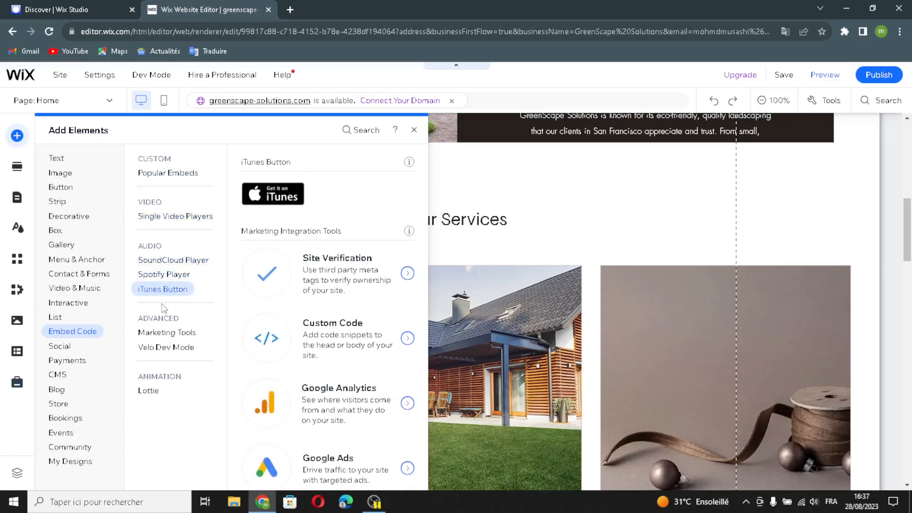
View the advanced embed options, Marketing Tools and Velo Dev Mode, and the Lottie animation element.
left_click(159, 332)
left_click(164, 347)
left_click(142, 391)
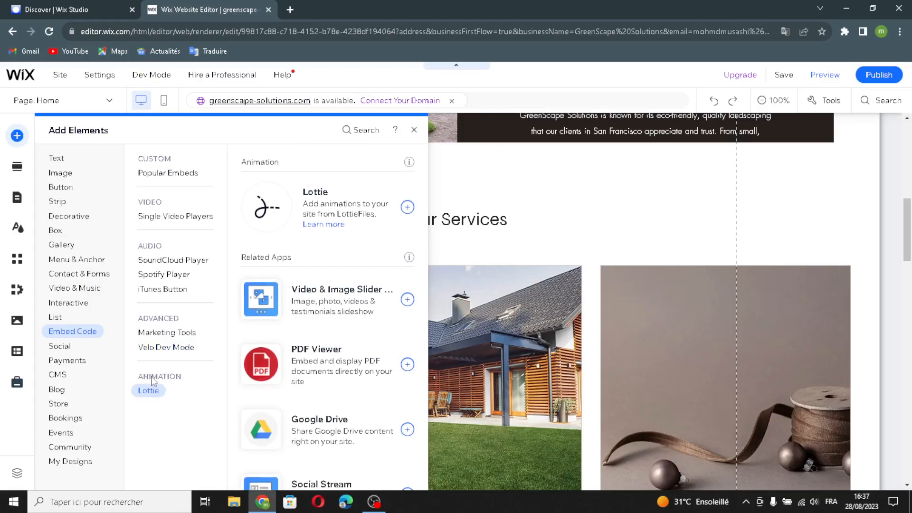
Browse the Social elements, covering the social bar, Facebook, Twitter, Pinterest, LINE and YouTube.
left_click(58, 346)
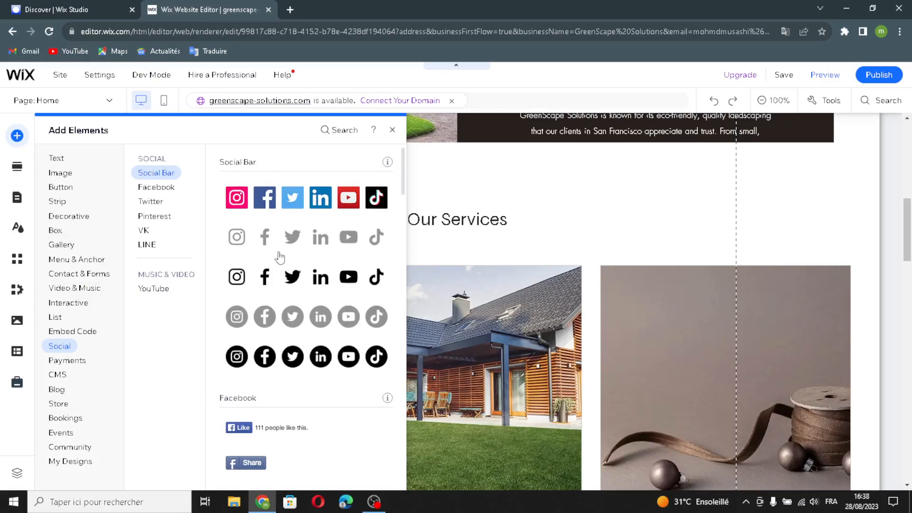
left_click(155, 188)
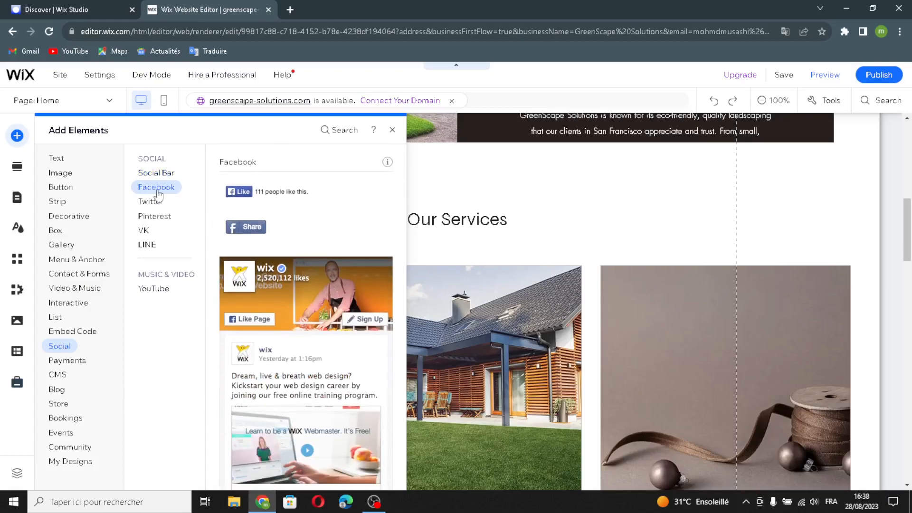
left_click(151, 202)
left_click(154, 216)
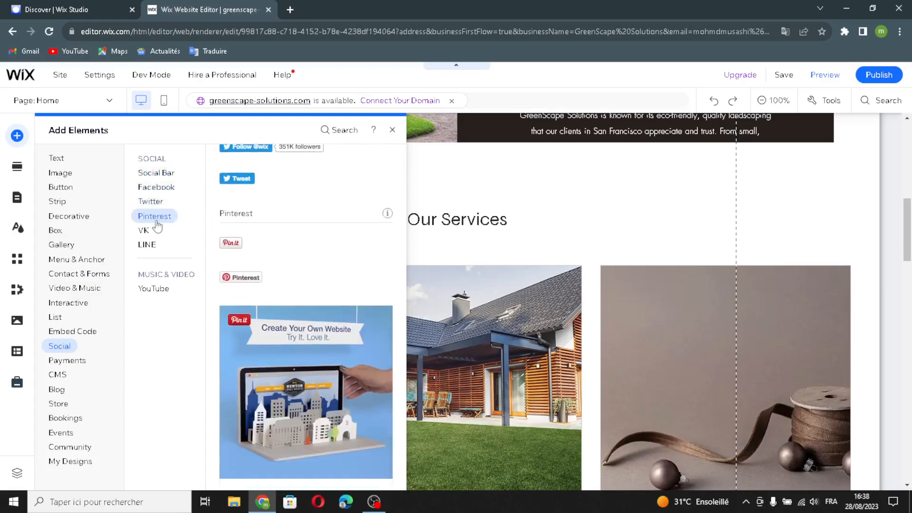
left_click(147, 245)
left_click(153, 289)
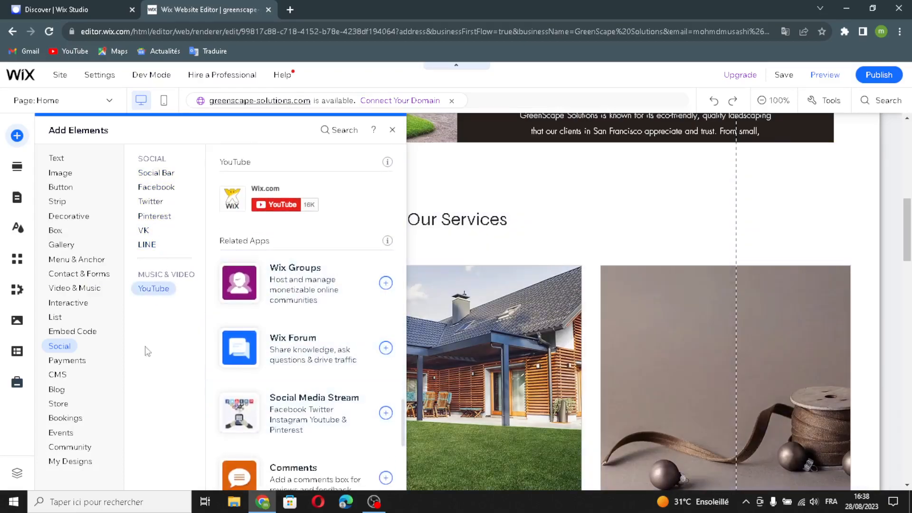
Browse the Payments elements, covering pay and PayPal buttons, order forms, pricing plans and the store.
left_click(74, 362)
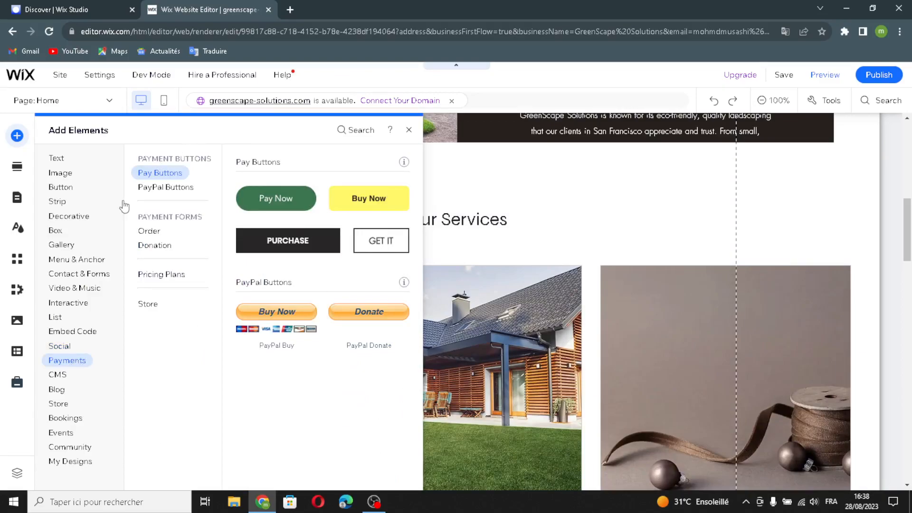
left_click(169, 187)
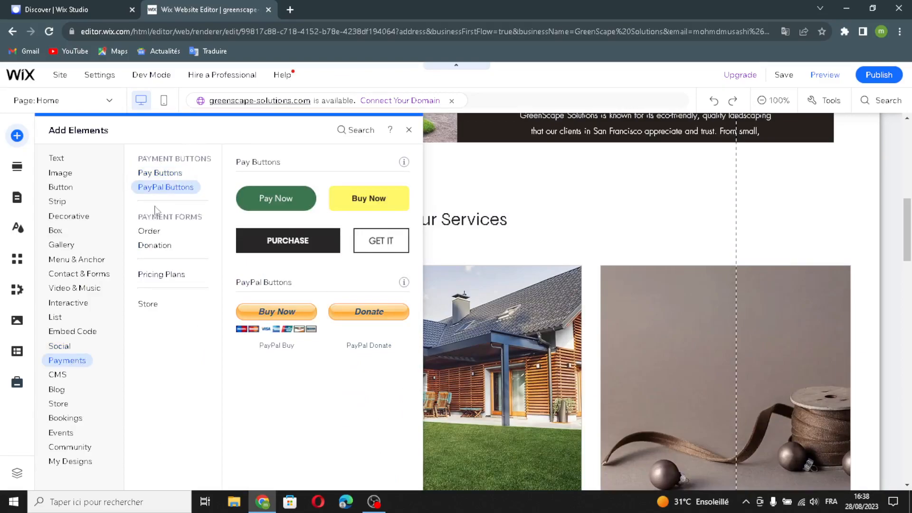
left_click(149, 233)
left_click(164, 275)
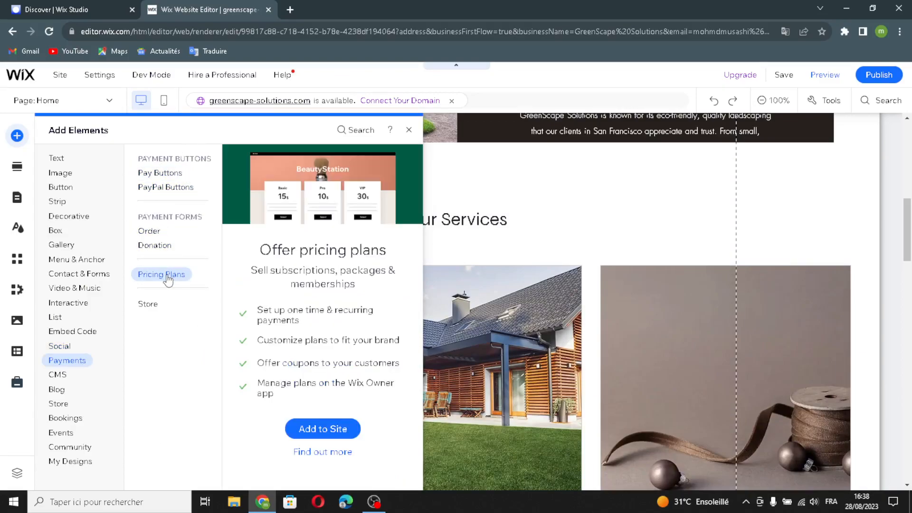
left_click(149, 305)
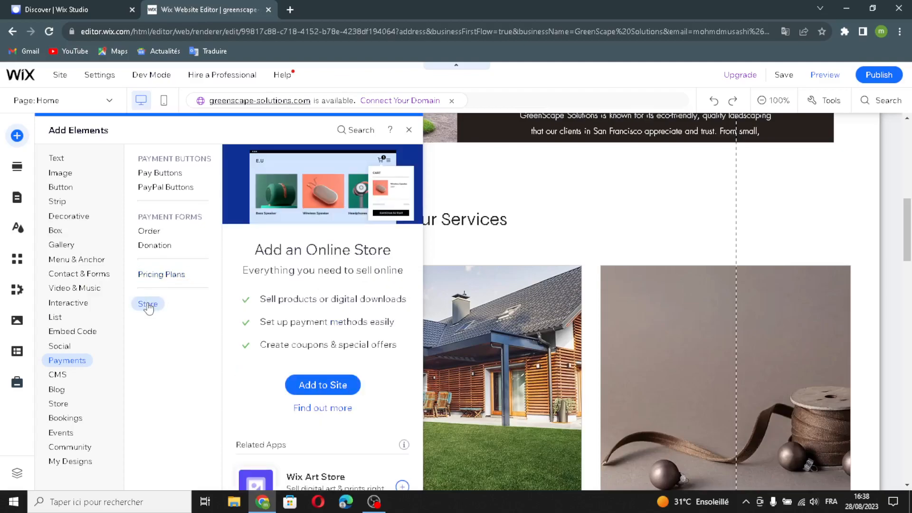
View the CMS, Blog and Store element categories.
left_click(62, 377)
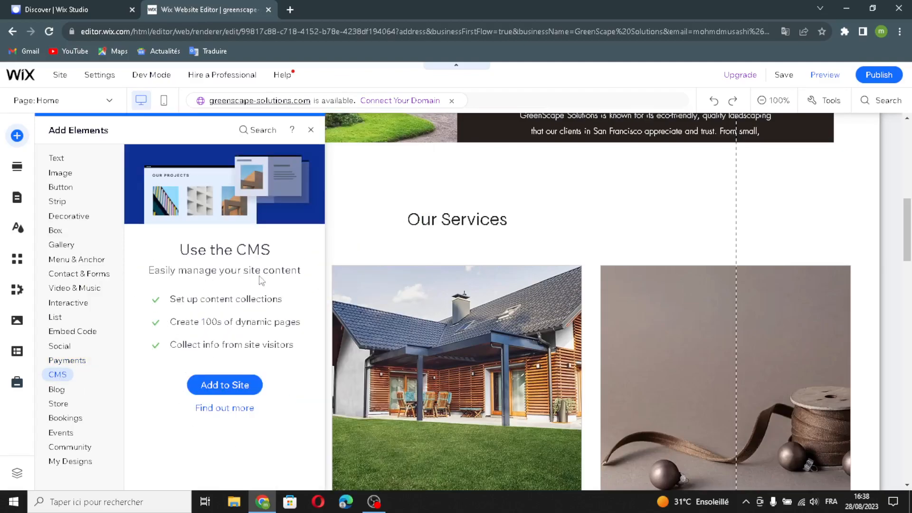
left_click(56, 390)
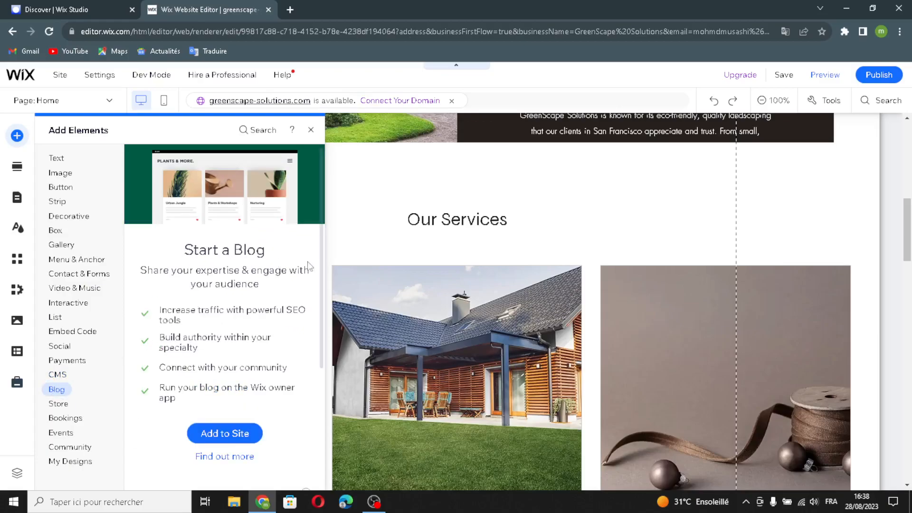
left_click(58, 407)
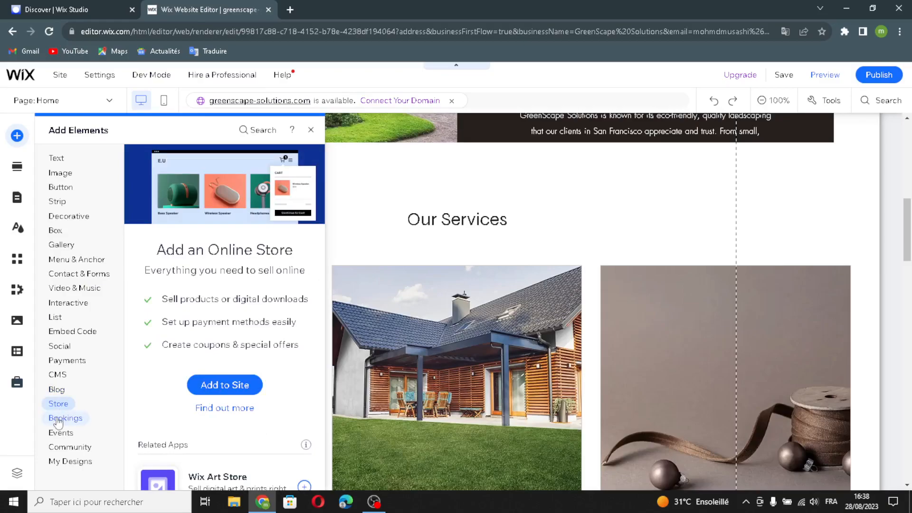
View the Bookings elements, including the health waiver and pricing plans.
left_click(58, 420)
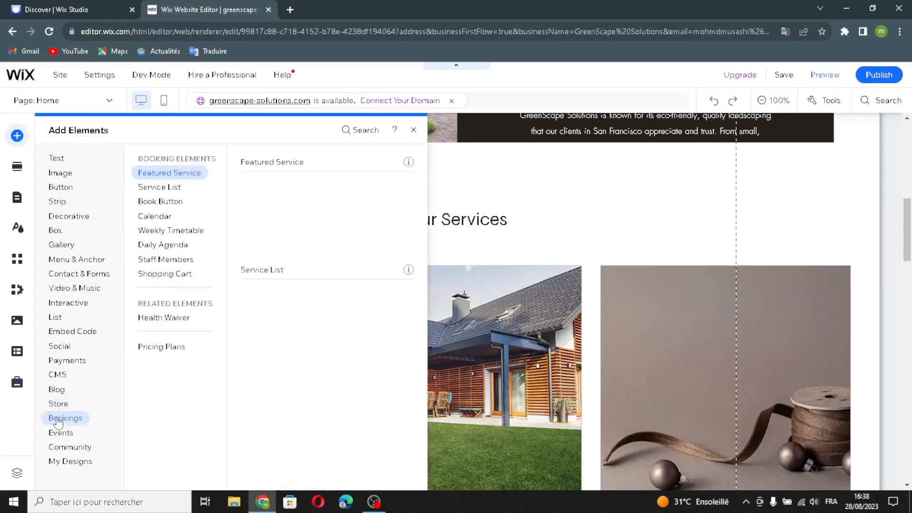
left_click(162, 318)
left_click(167, 356)
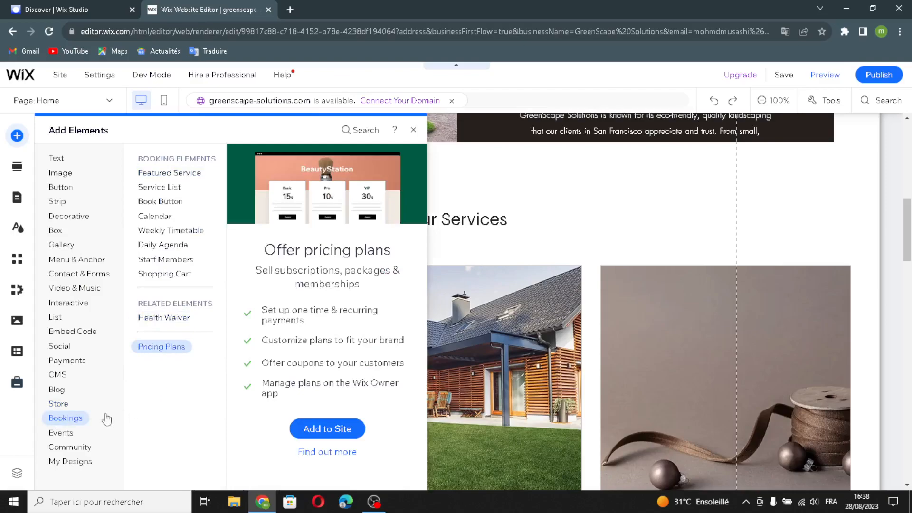
View the Events, Community and My Designs element categories.
left_click(67, 433)
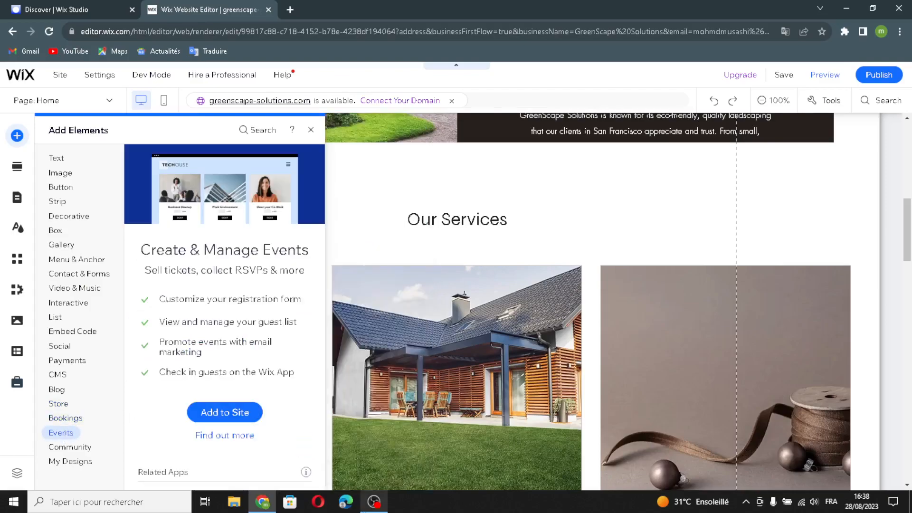
left_click(75, 449)
left_click(76, 461)
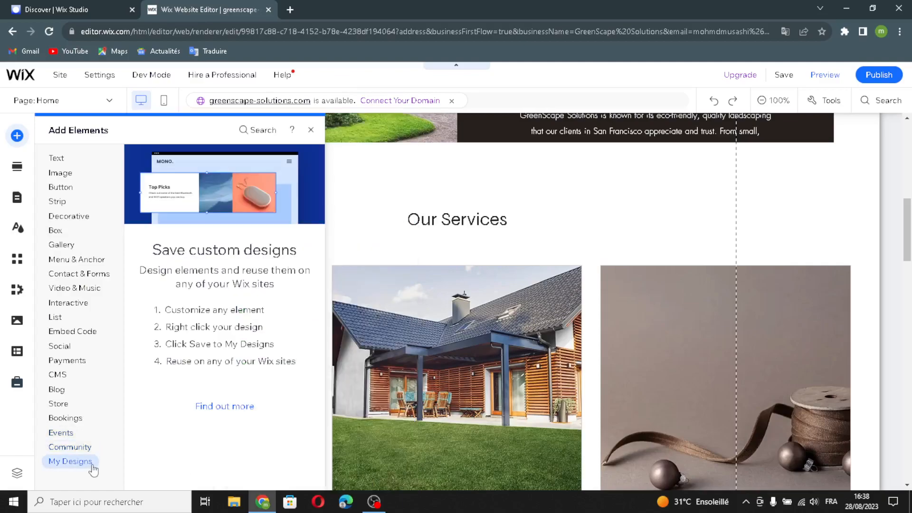
View the options for adding sections, the site pages and menu, and the site design settings.
left_click(17, 167)
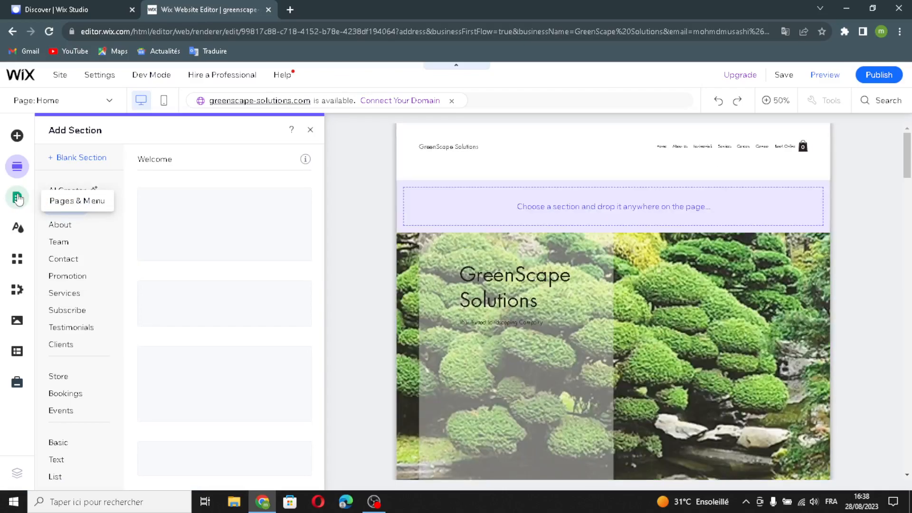
left_click(18, 198)
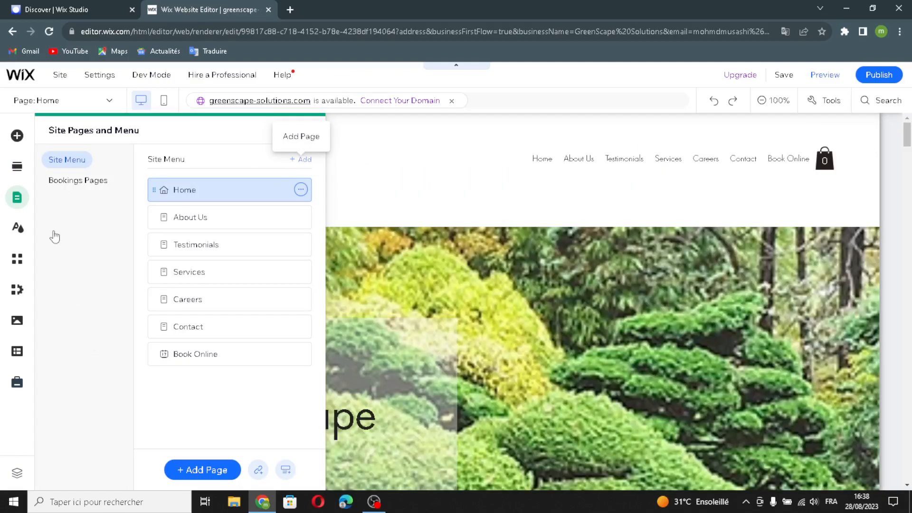
left_click(17, 229)
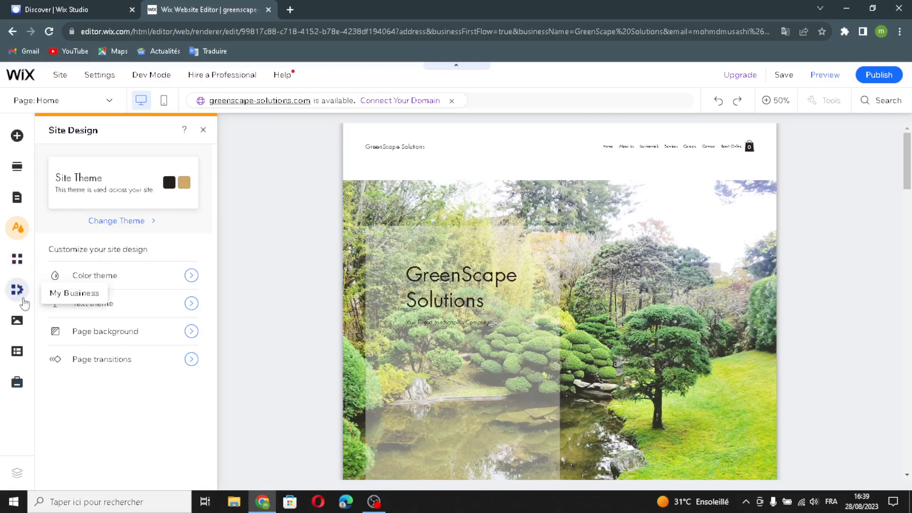
Look through the media library's free images and videos, the CMS and the Marketing & SEO tools.
left_click(18, 321)
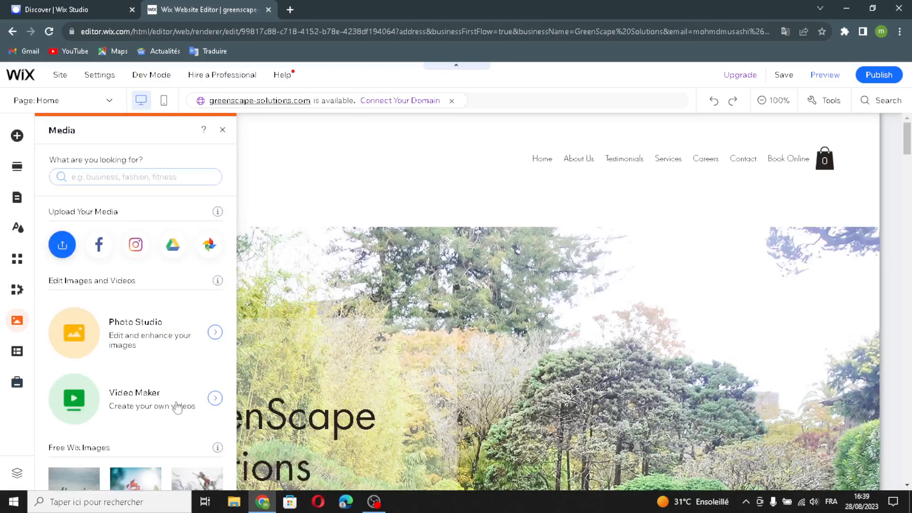
scroll(77, 434, "down", 6)
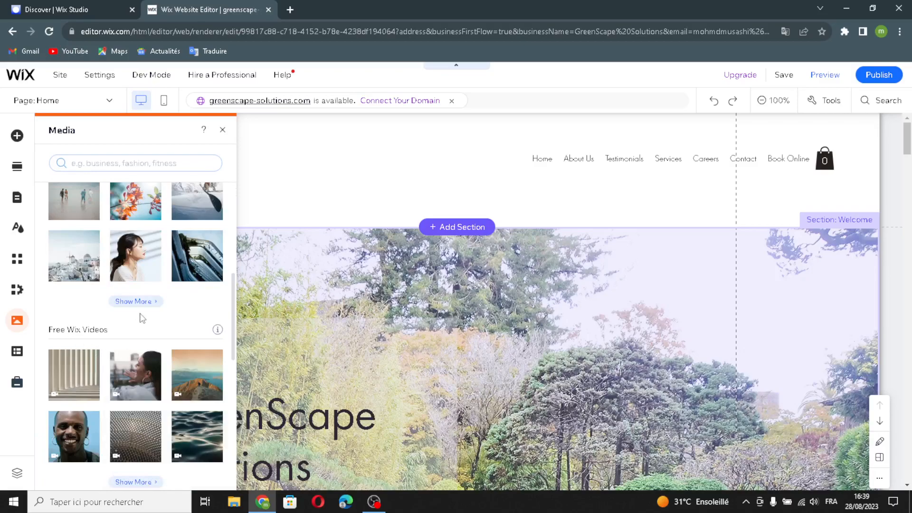
left_click(17, 352)
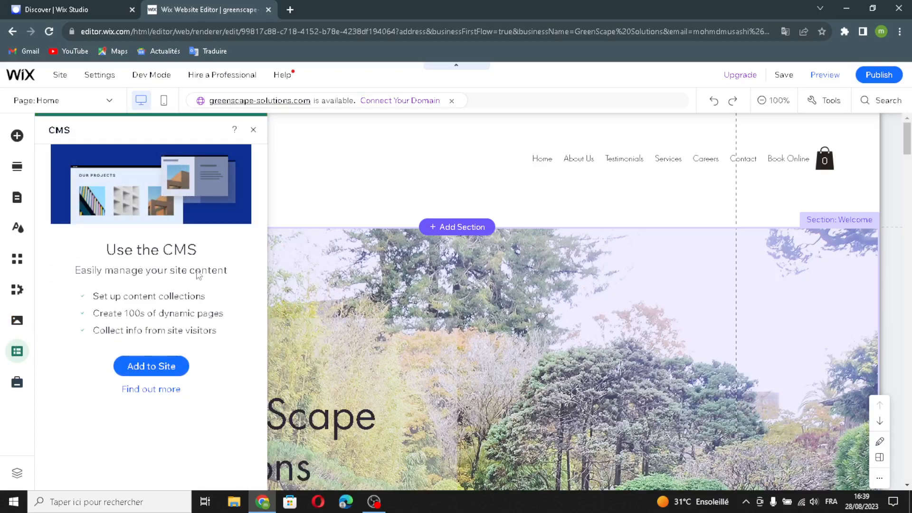
left_click(17, 382)
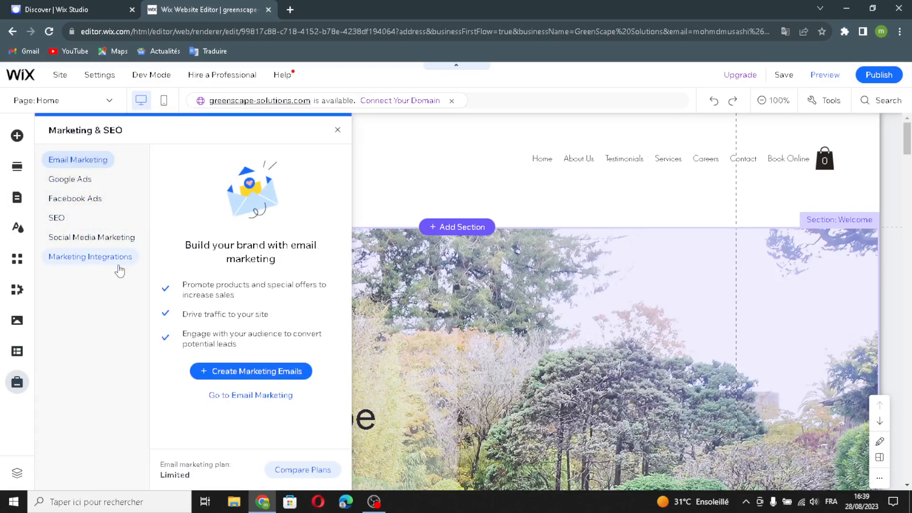
left_click(337, 129)
Publish the GreenScape Solutions site and dismiss the publishing confirmation.
scroll(492, 360, "down", 5)
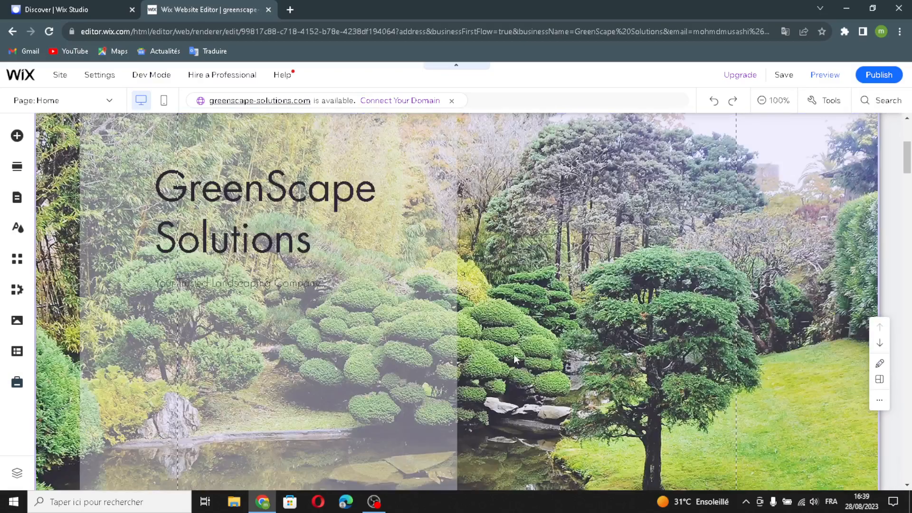
mouse_move(880, 79)
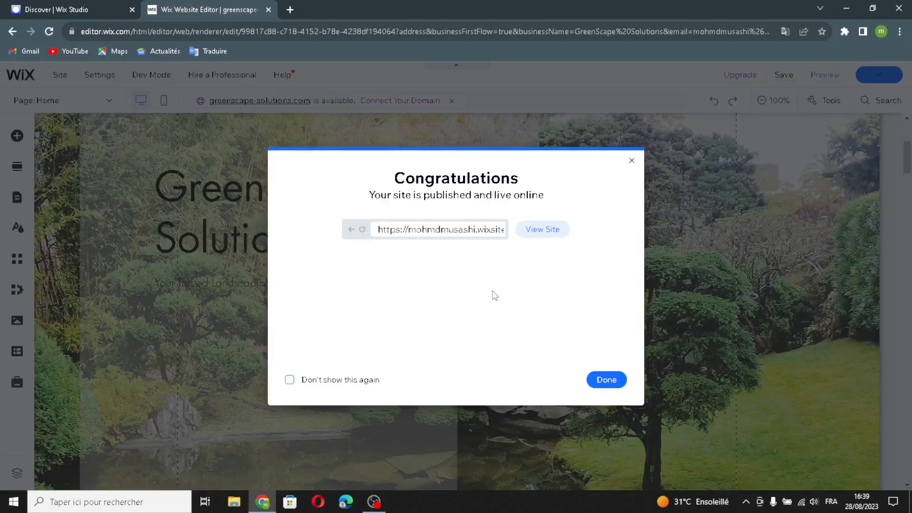
left_click(606, 379)
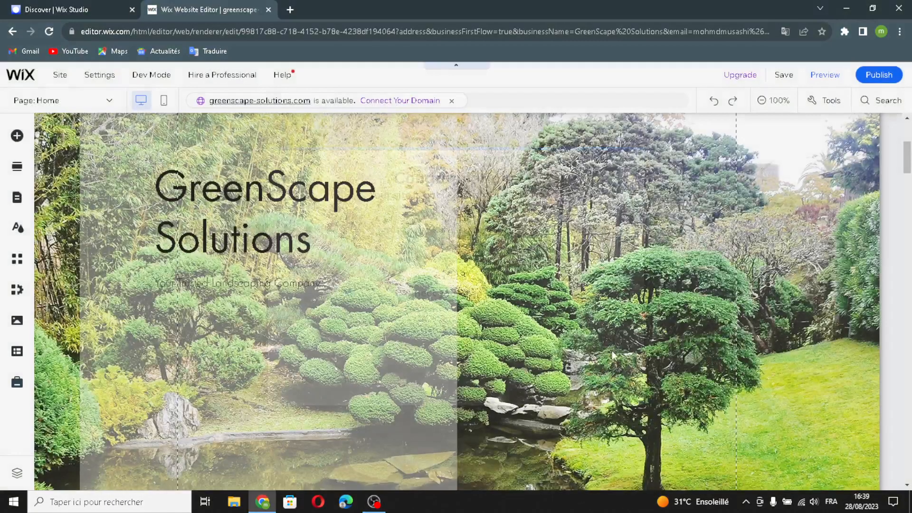